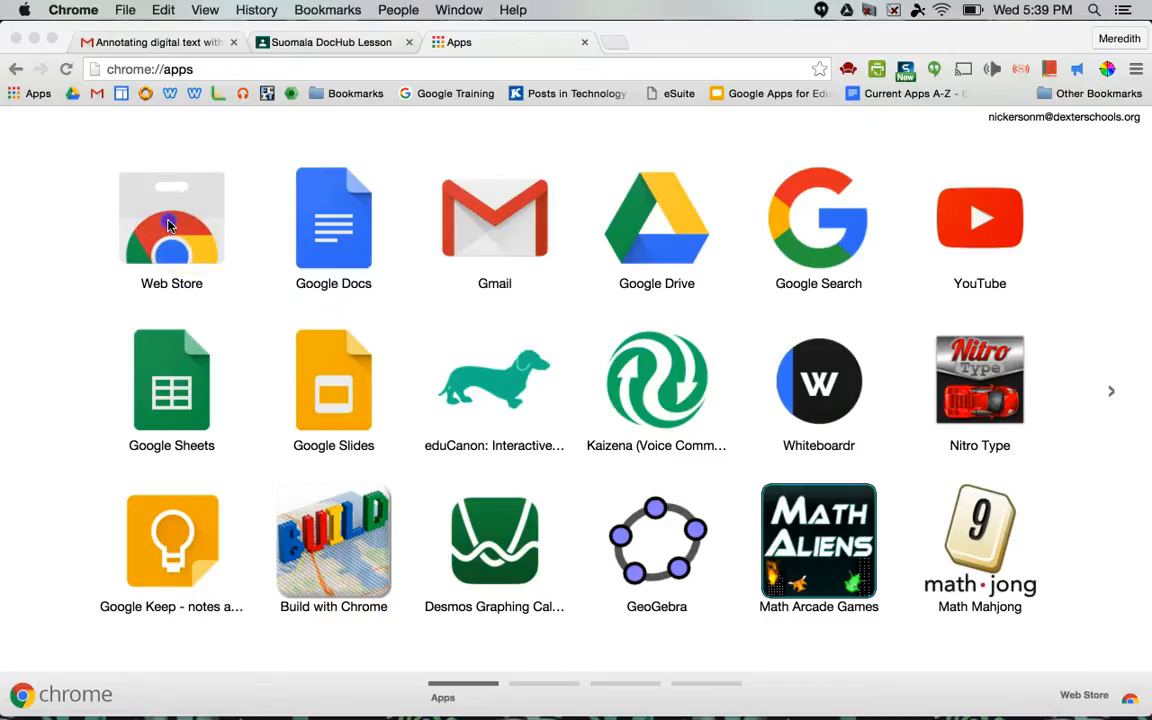
- Search the Chrome Web Store for "dochub" and find the DocHub - Edit and Sign PDF Documents app
left_click(168, 226)
left_click(169, 227)
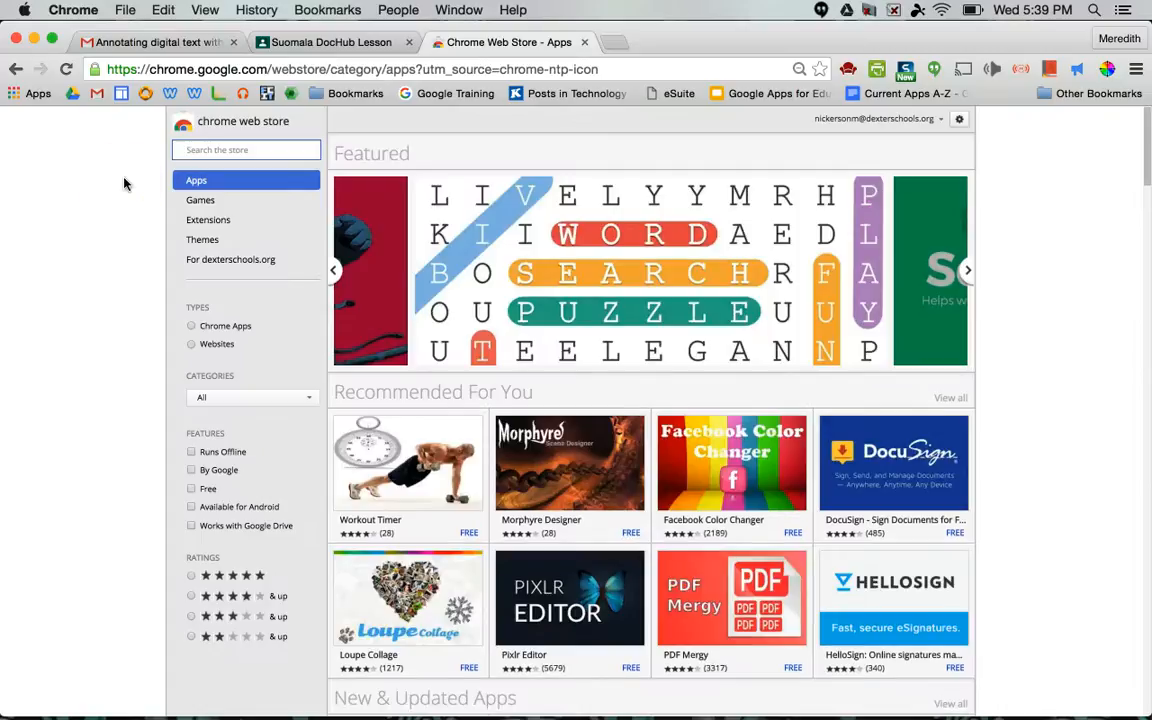
type("dochub")
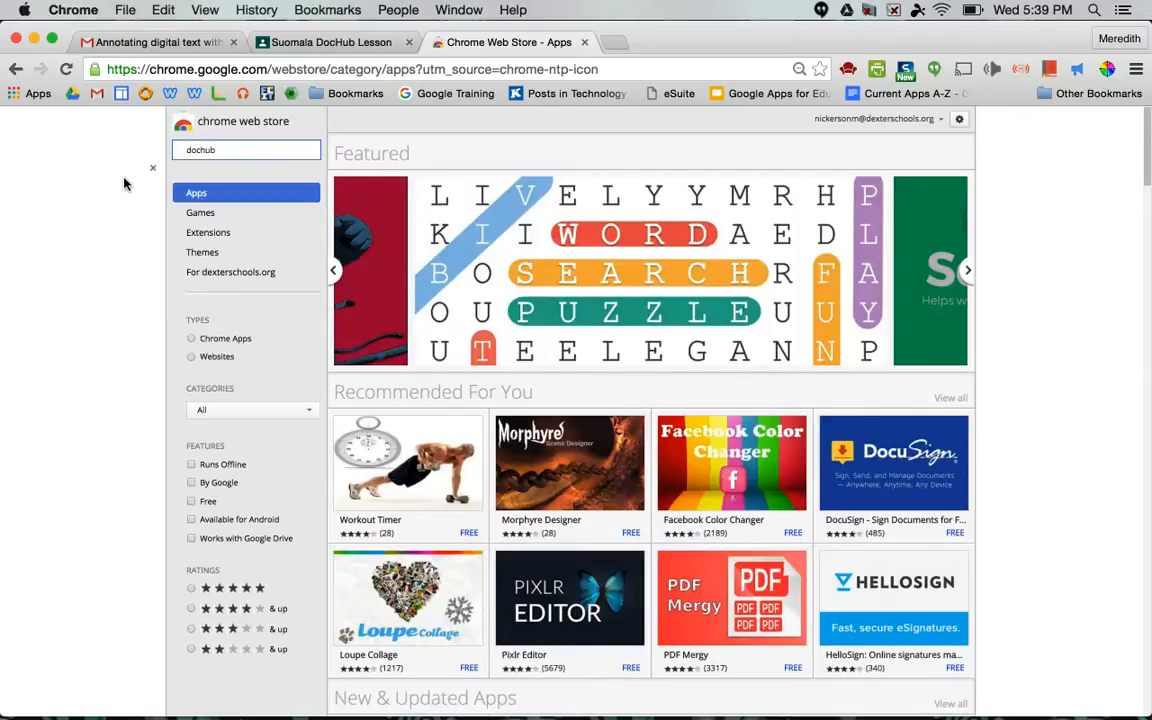
key("Return")
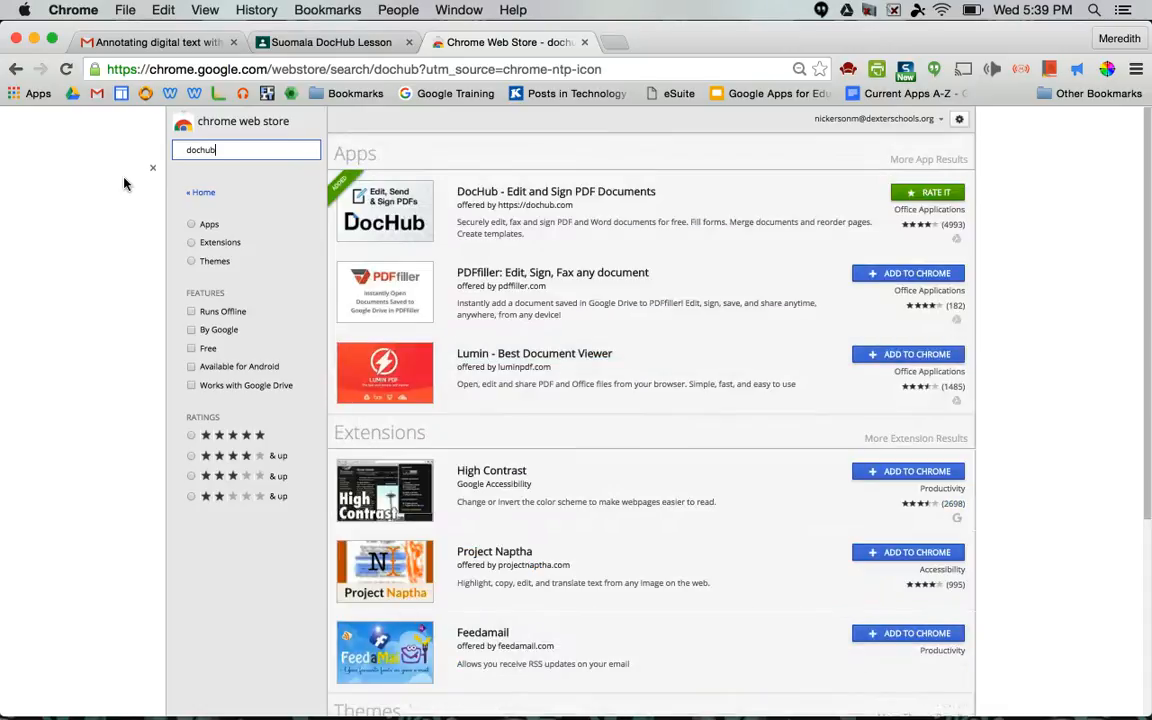
left_click(362, 198)
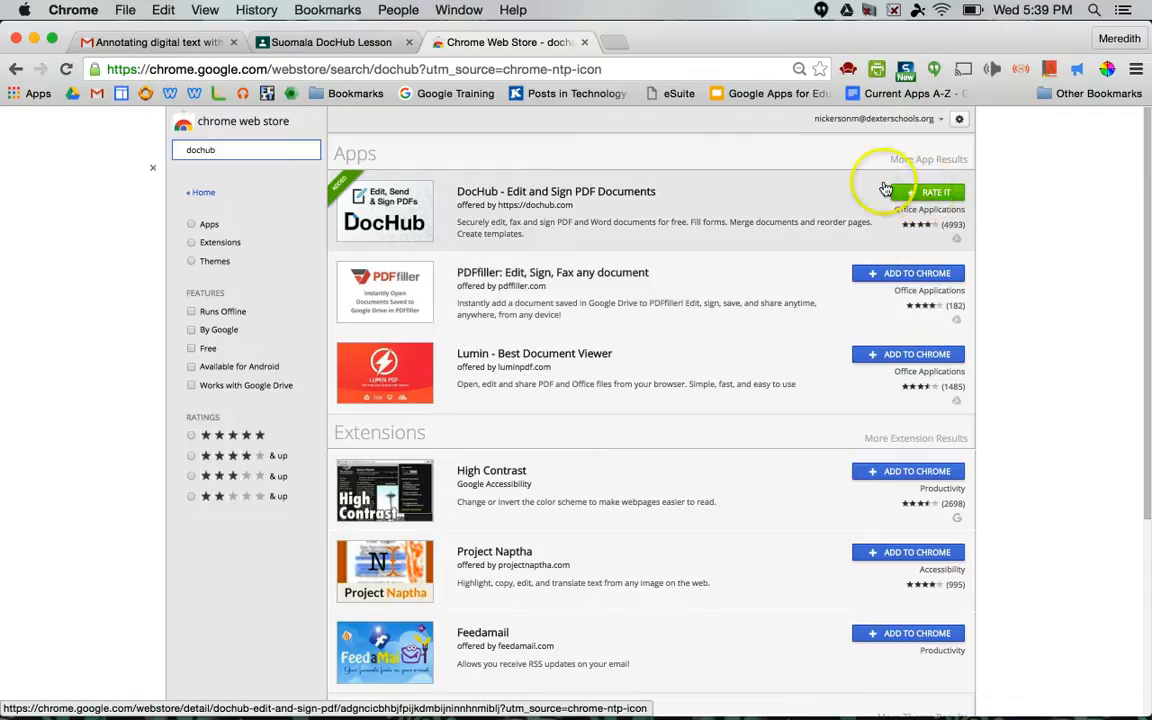
- Launch DocHub from the installed Chrome apps and sign in with the school Google account
left_click(12, 93)
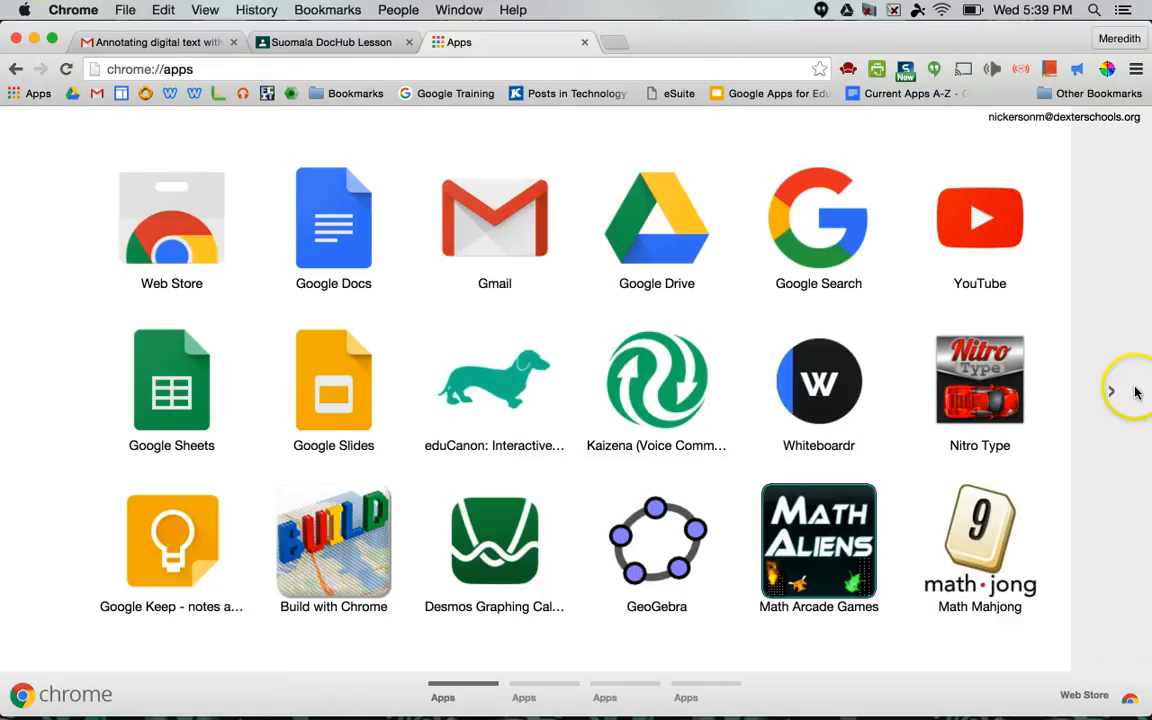
left_click(1111, 392)
left_click(1109, 392)
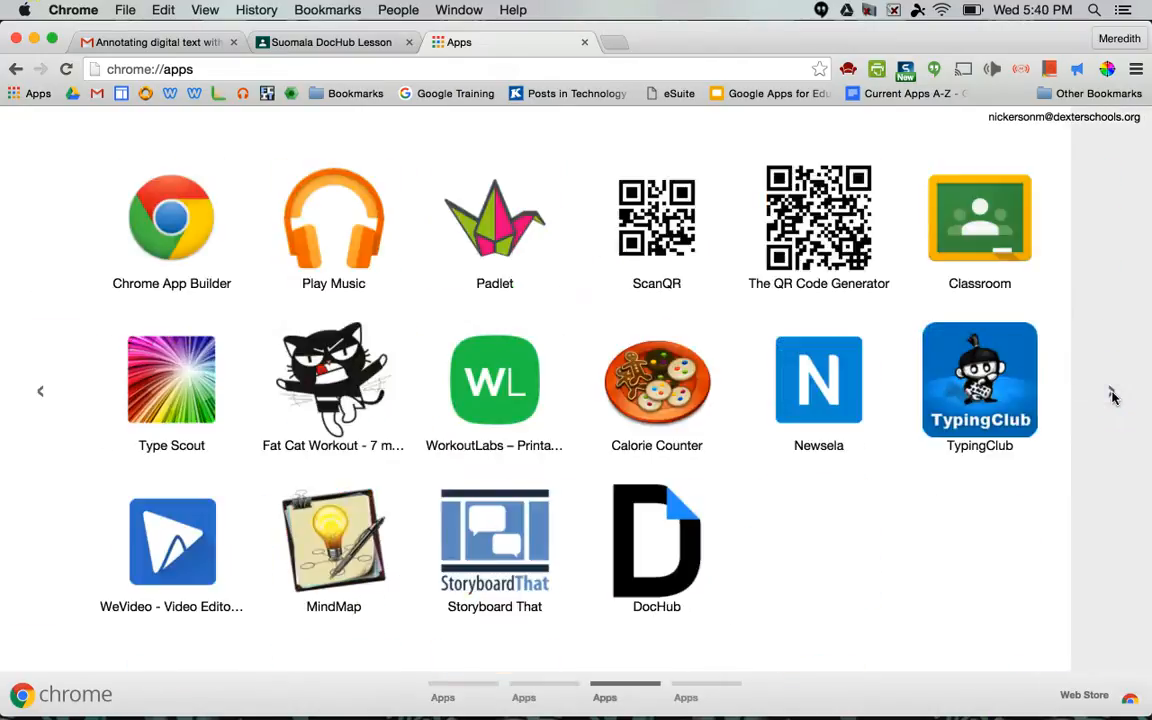
left_click(648, 573)
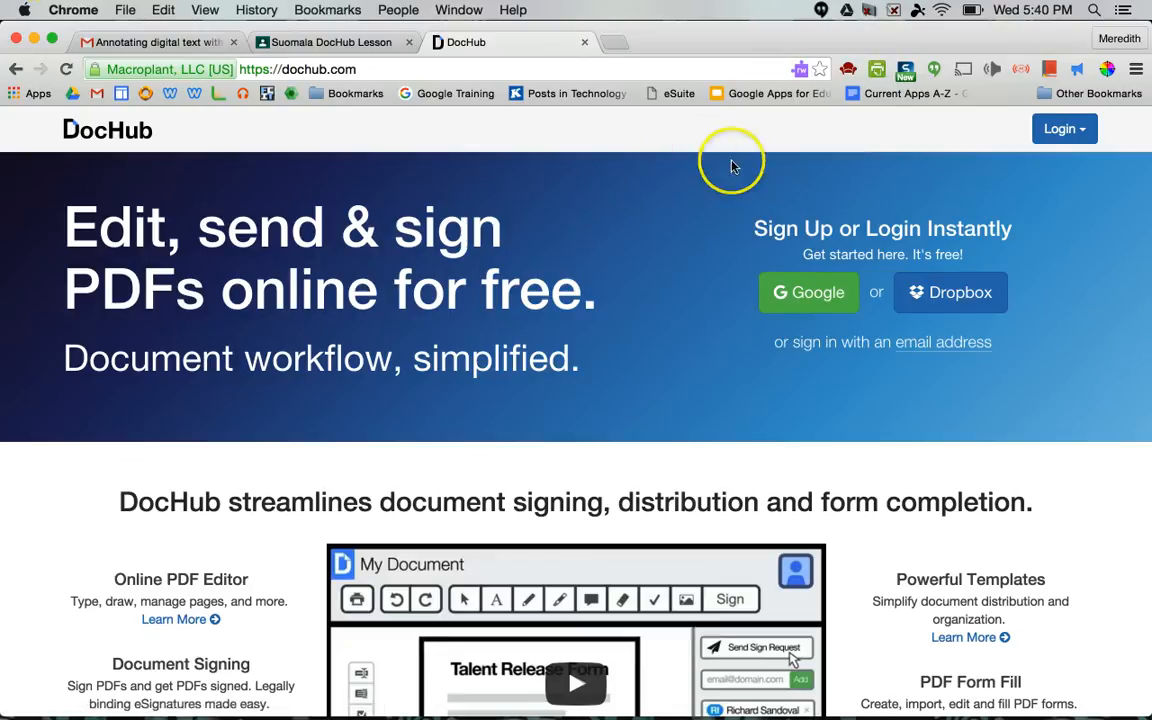
left_click(781, 296)
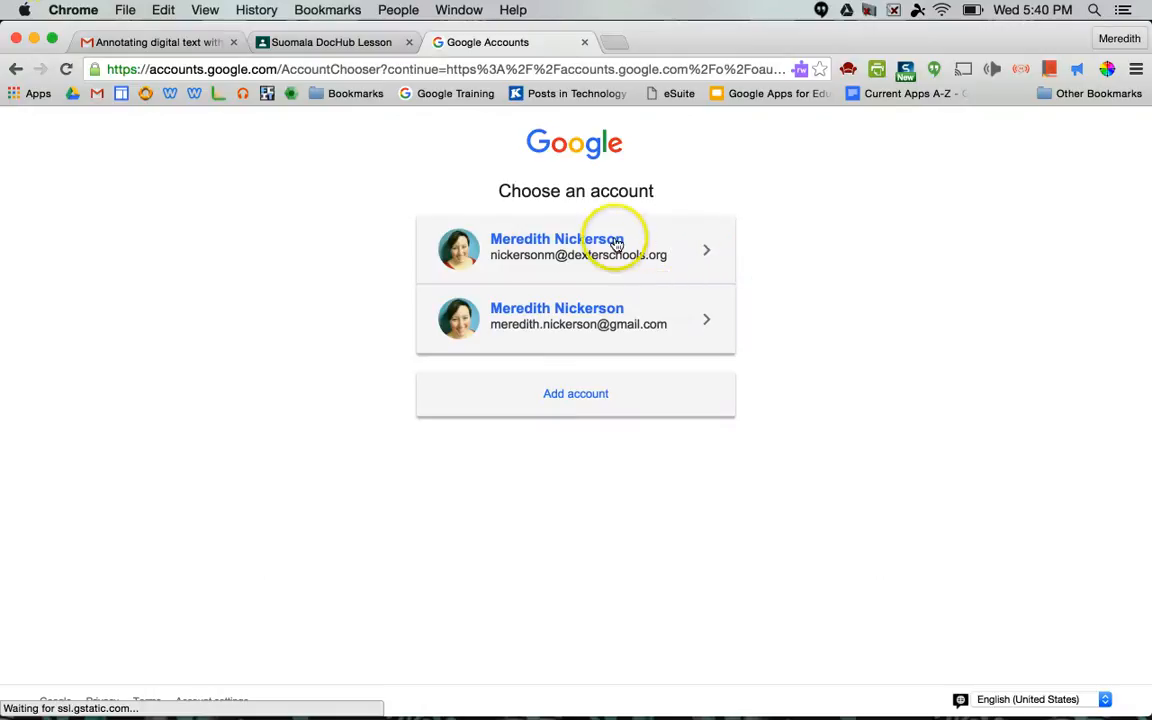
left_click(577, 241)
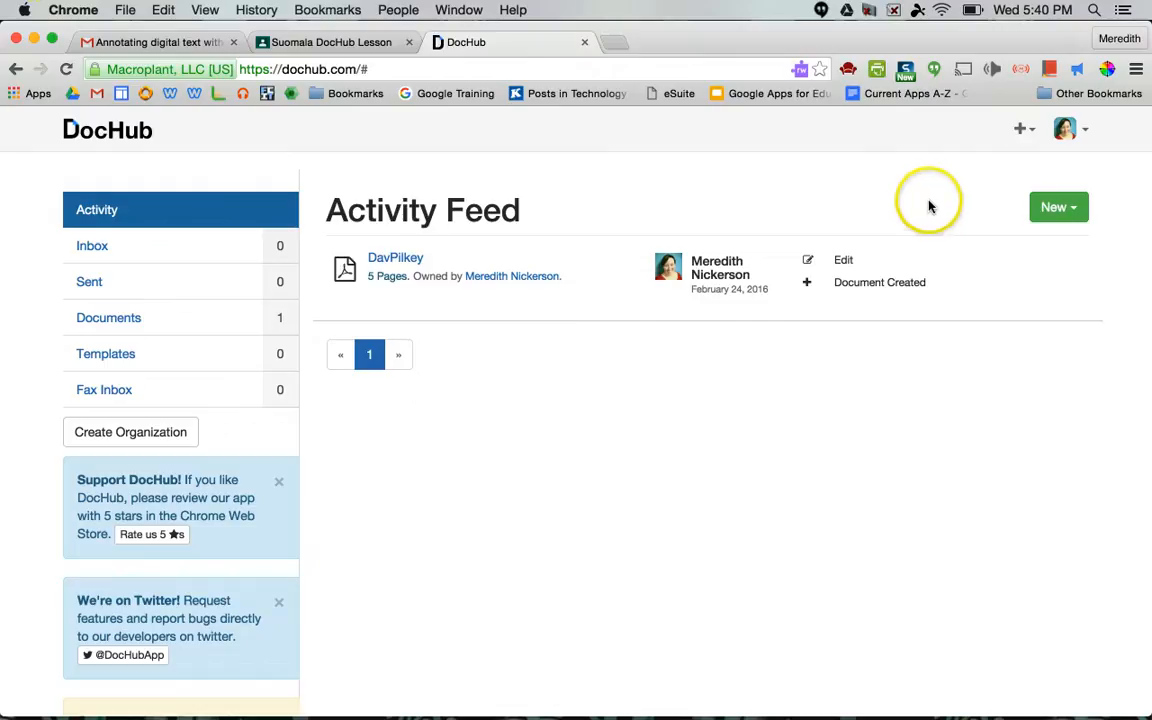
- Start importing a new document from Google Drive and browse the available files
left_click(1047, 215)
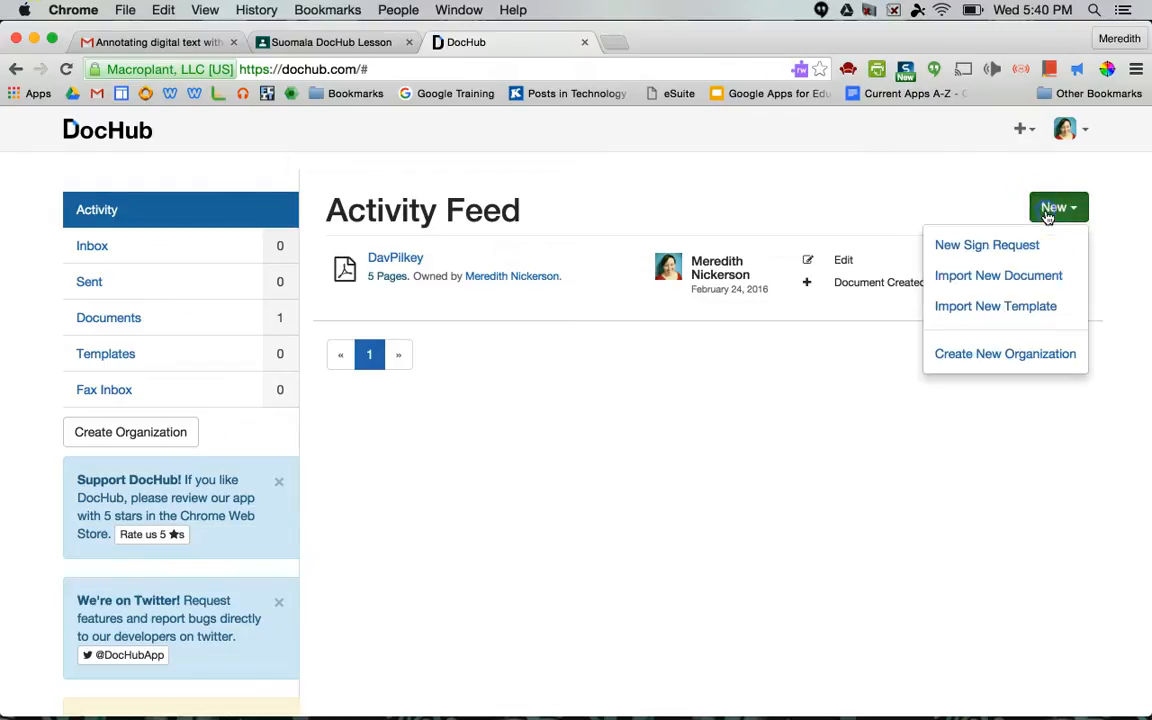
left_click(1034, 280)
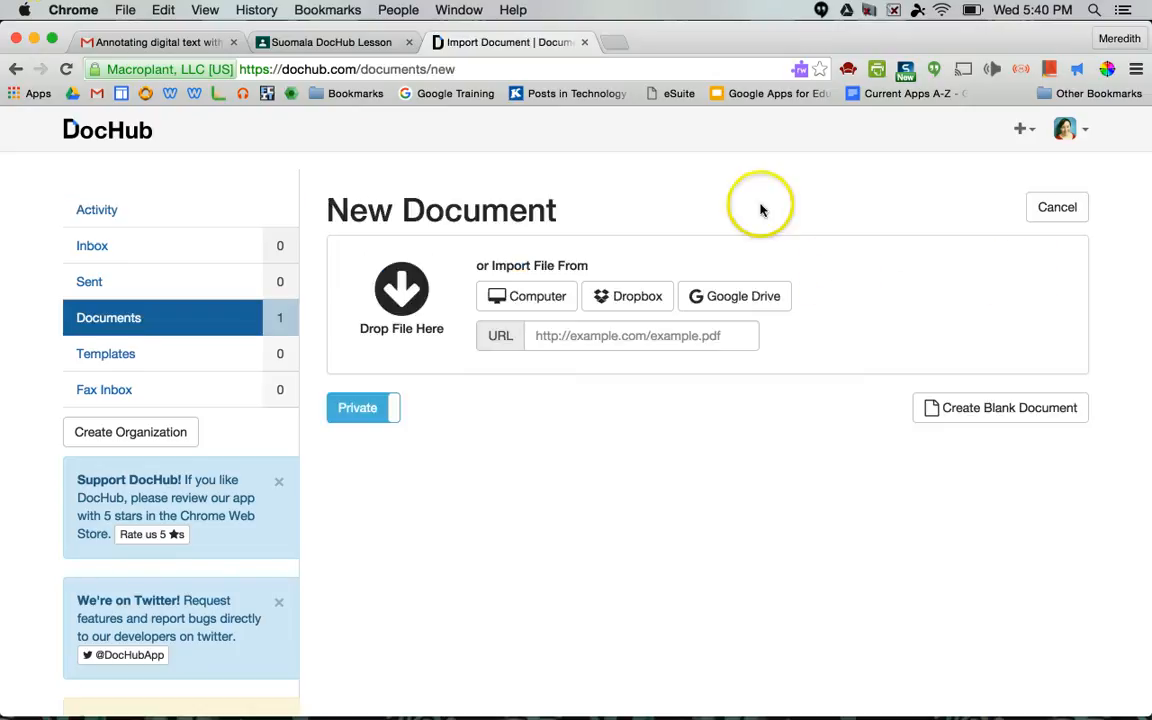
left_click(720, 310)
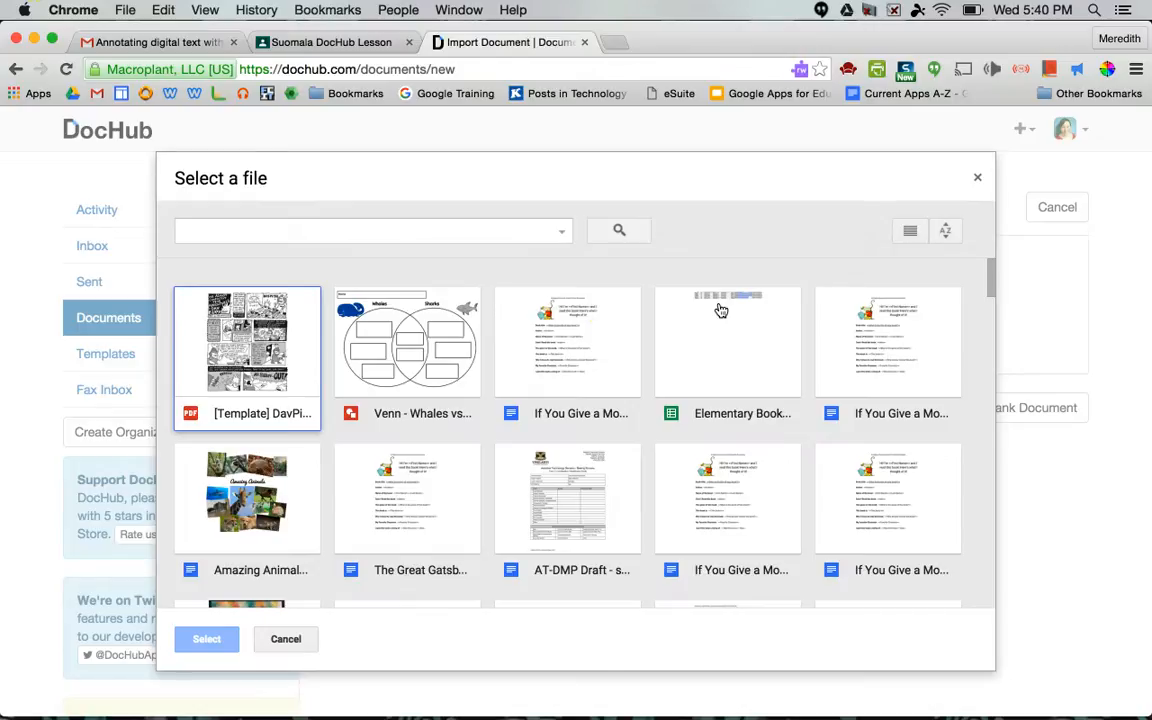
left_click(528, 375)
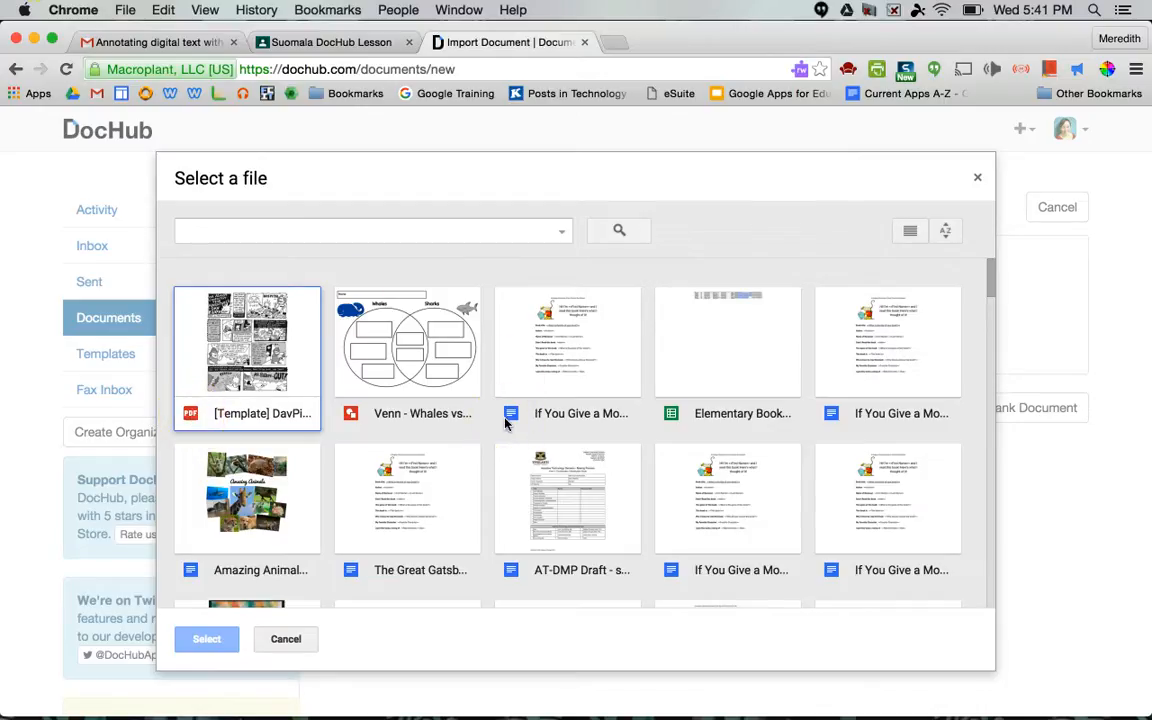
scroll(388, 417, "down", 3)
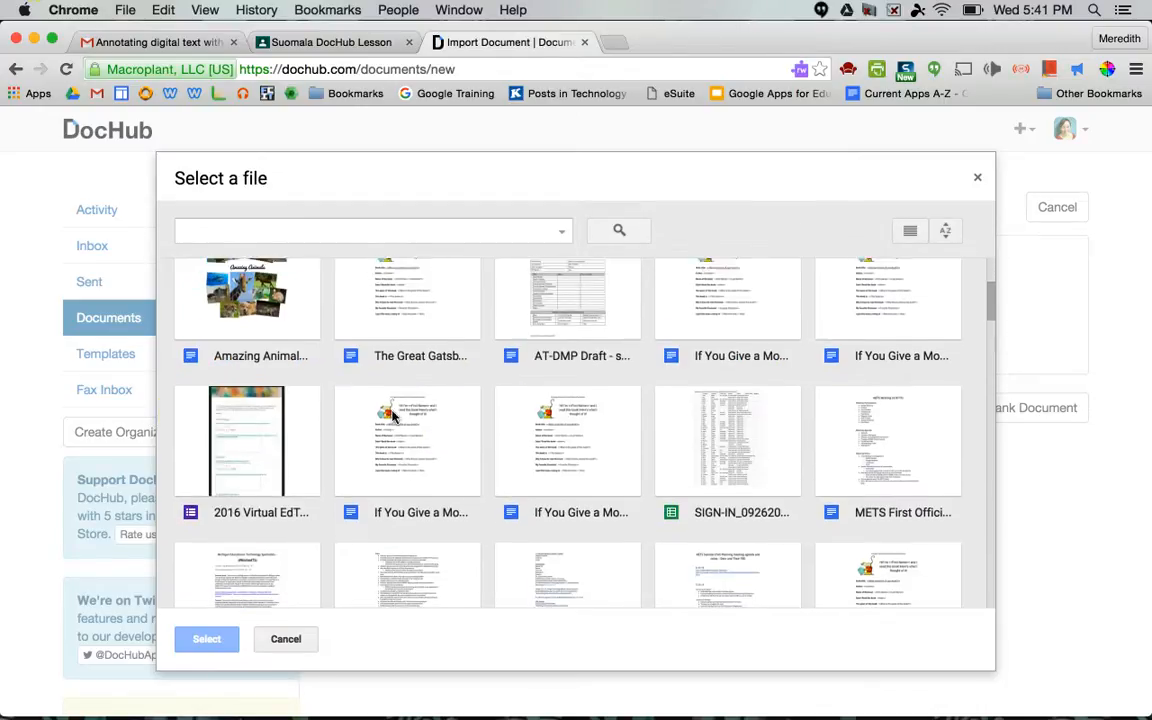
scroll(392, 417, "up", 3)
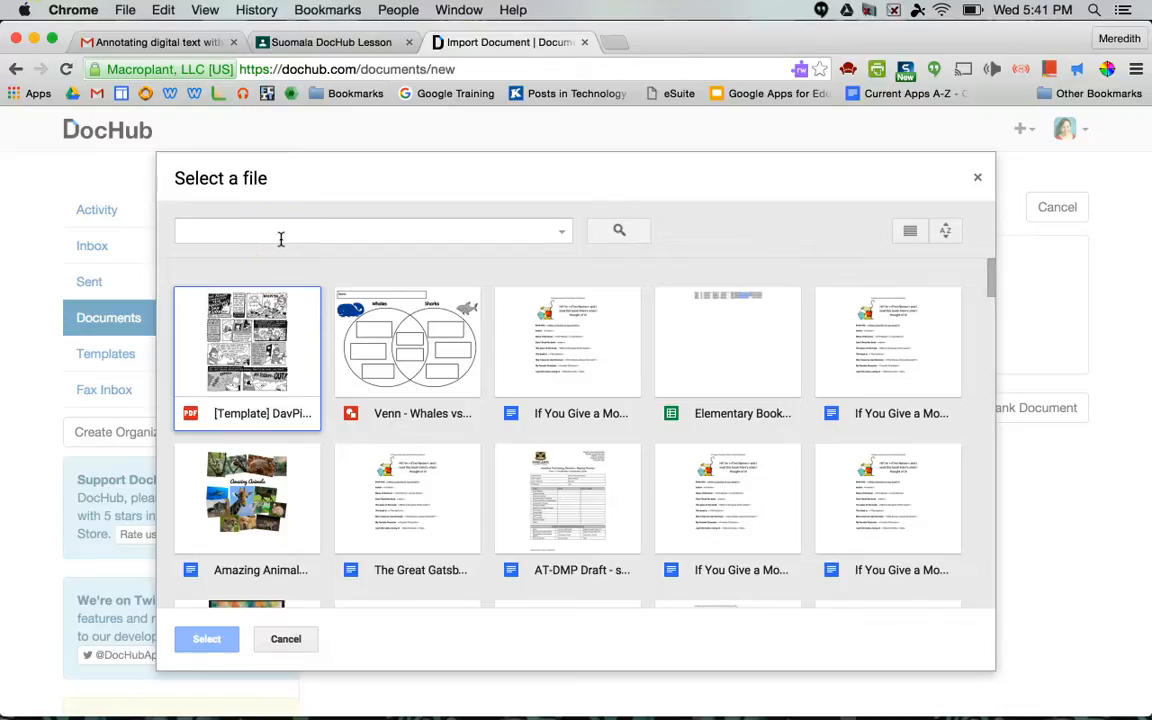
- Check the PDF's name in the Suomala DocHub Lesson class, search Drive for "ezra" and import the Ezra-Jack-Keats PDF
left_click(281, 234)
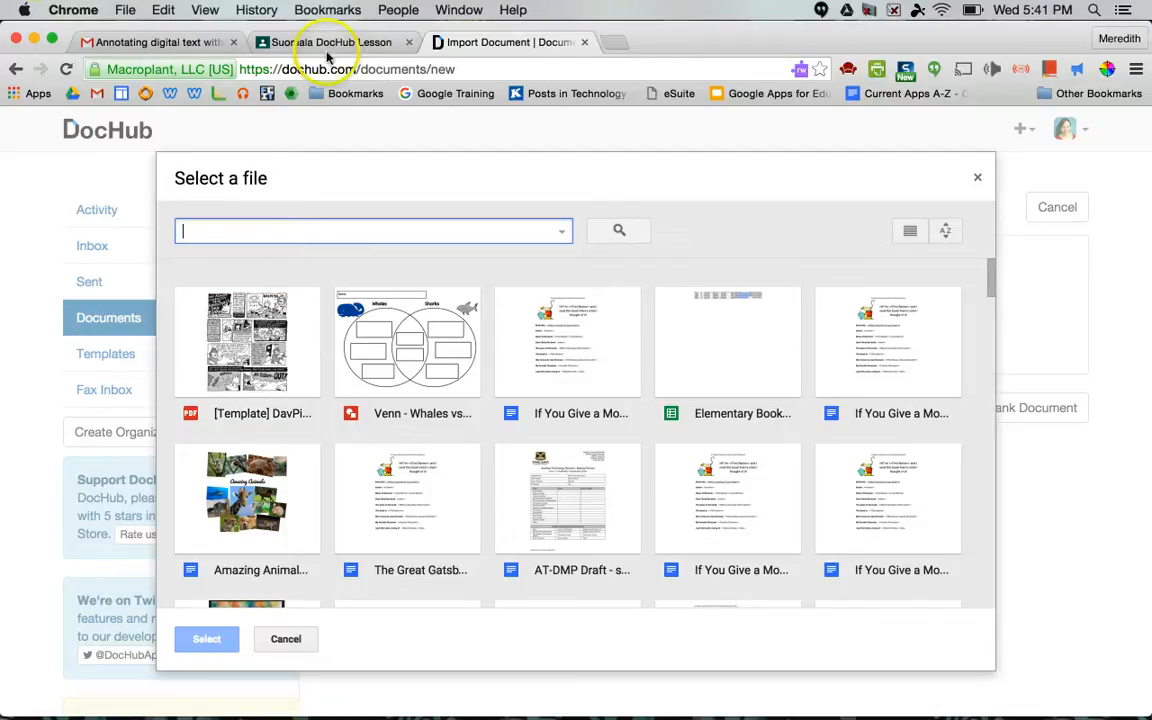
left_click(315, 42)
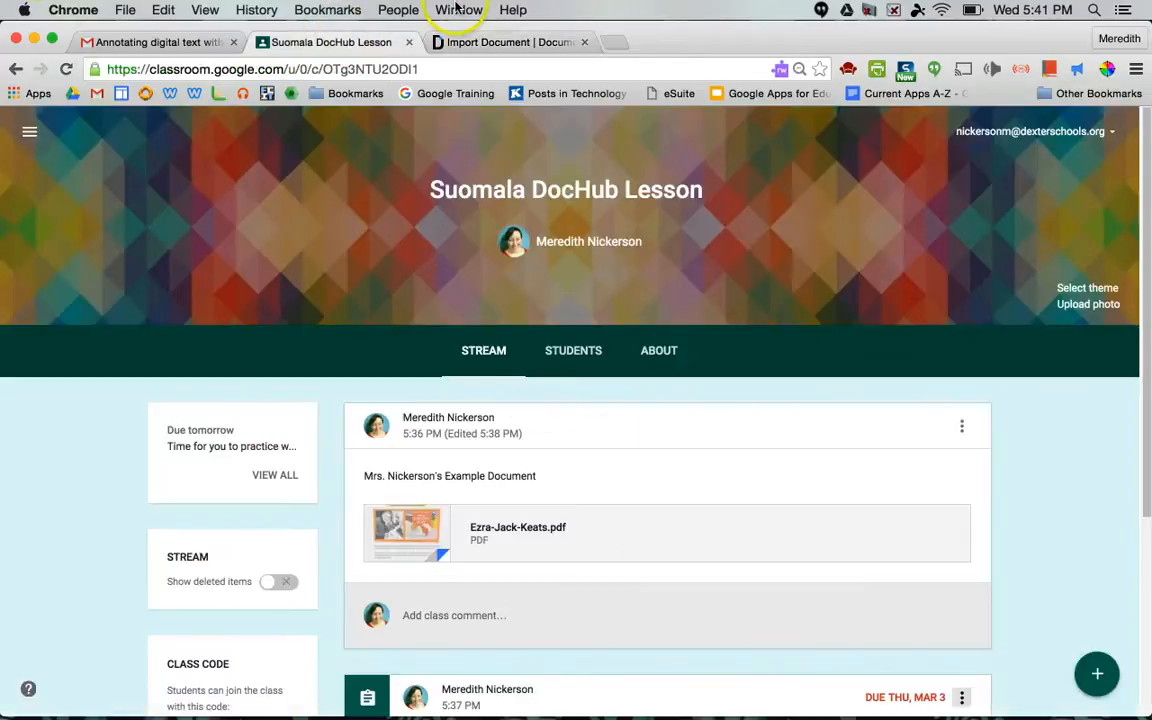
left_click(481, 45)
type("ezra")
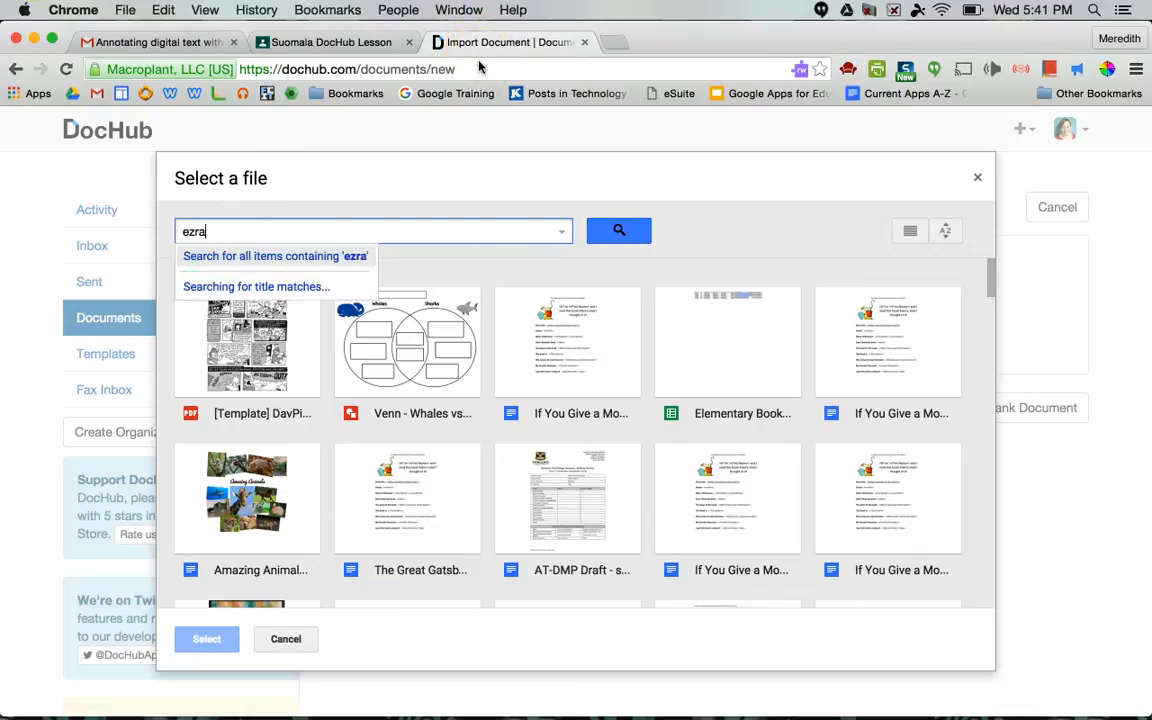
key("Return")
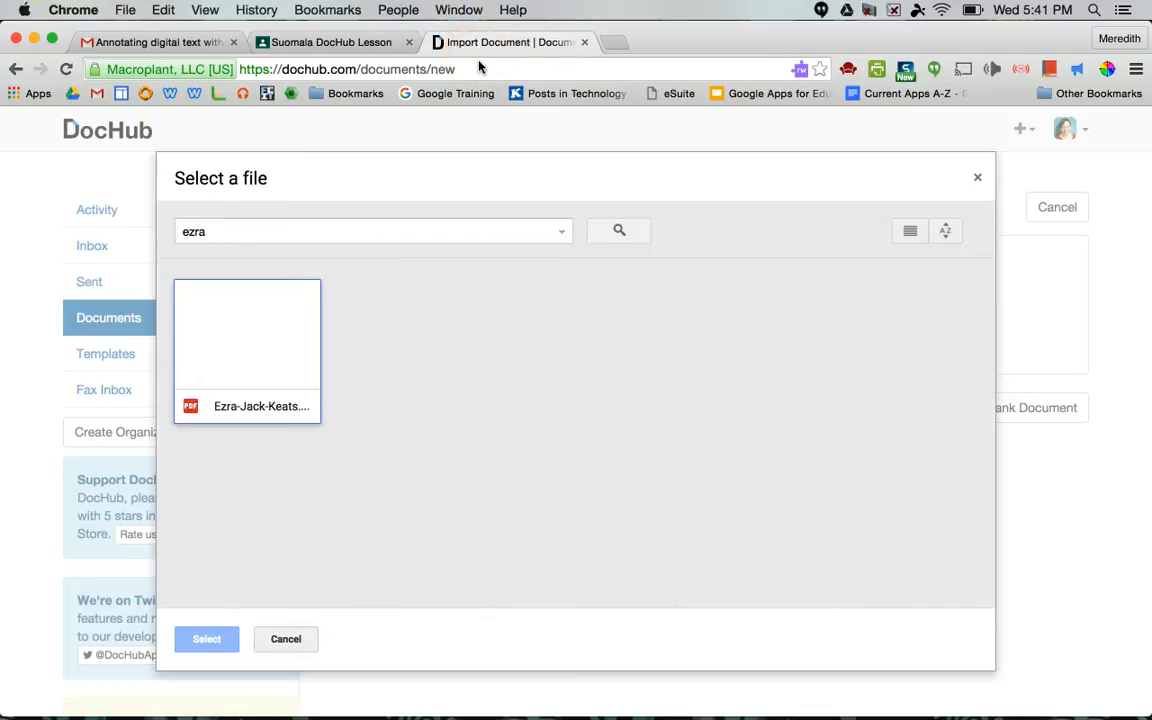
double_click(286, 315)
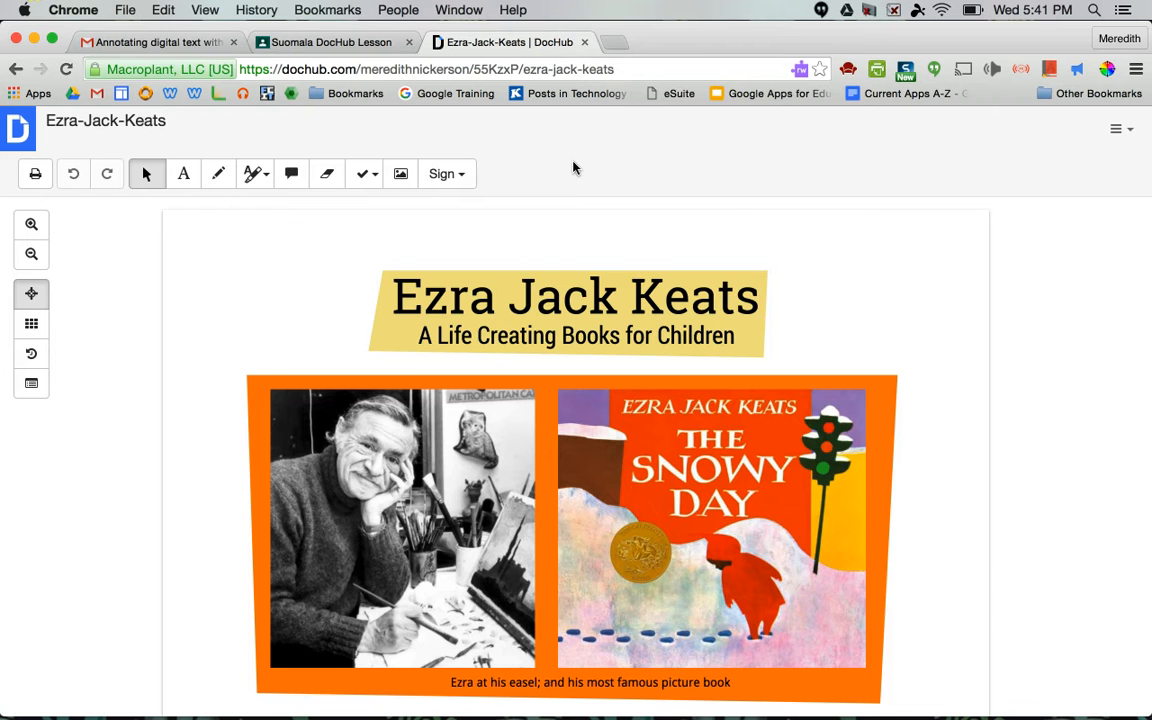
- Look through the first pages of the Ezra-Jack-Keats document and examine the text, draw, highlight and comment tools
scroll(818, 265, "down", 5)
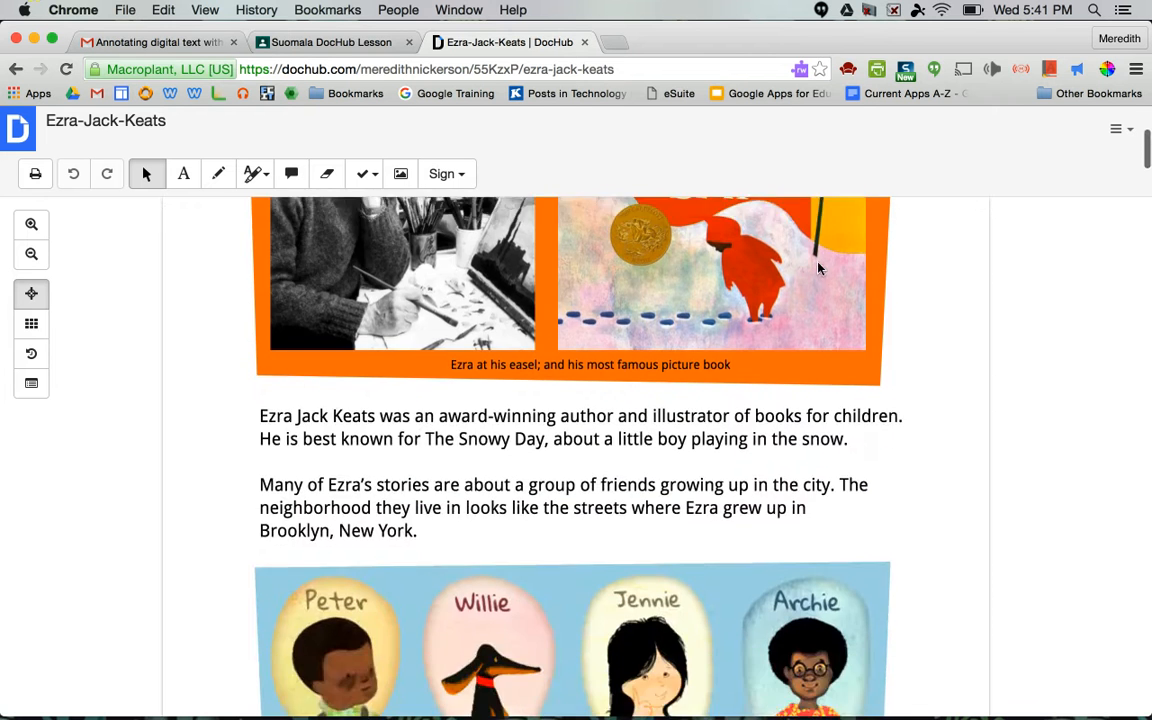
scroll(818, 268, "down", 15)
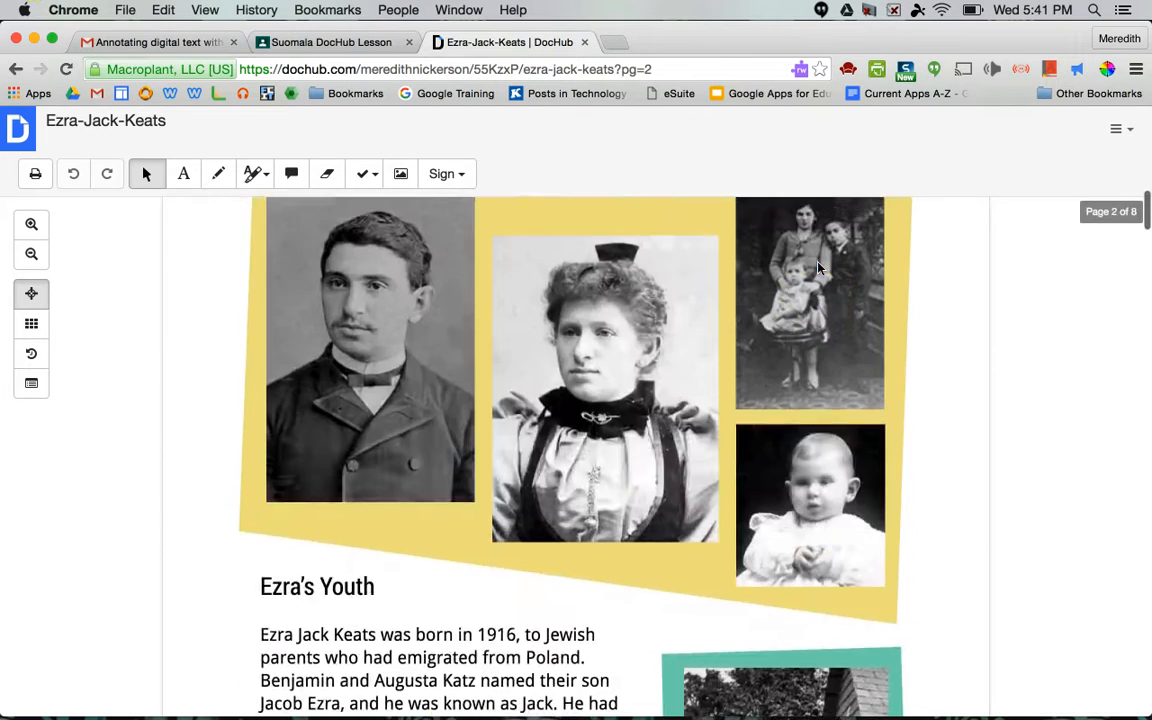
scroll(818, 268, "down", 15)
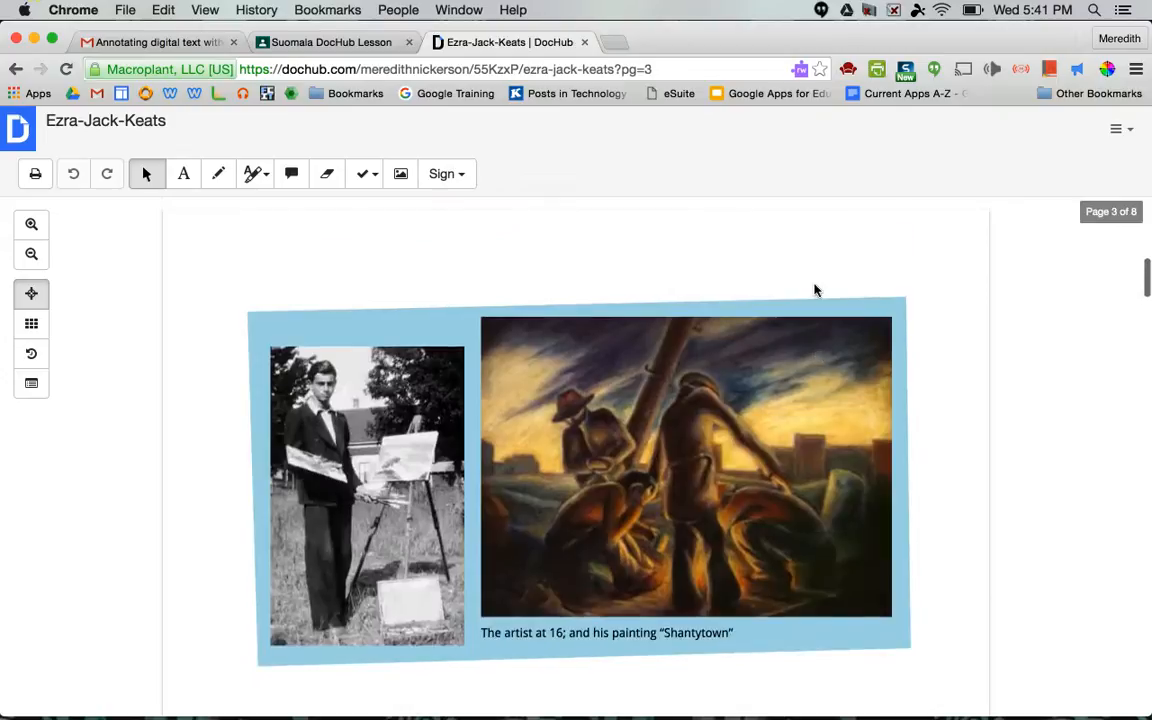
scroll(815, 290, "up", 20)
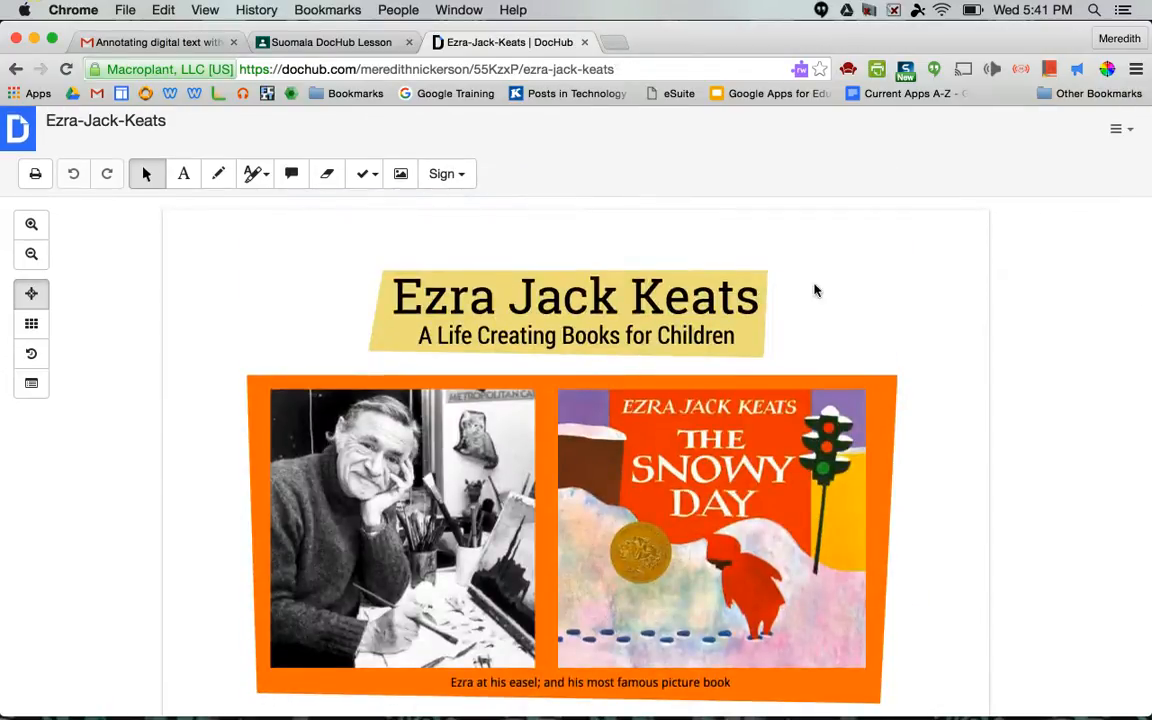
scroll(815, 290, "down", 5)
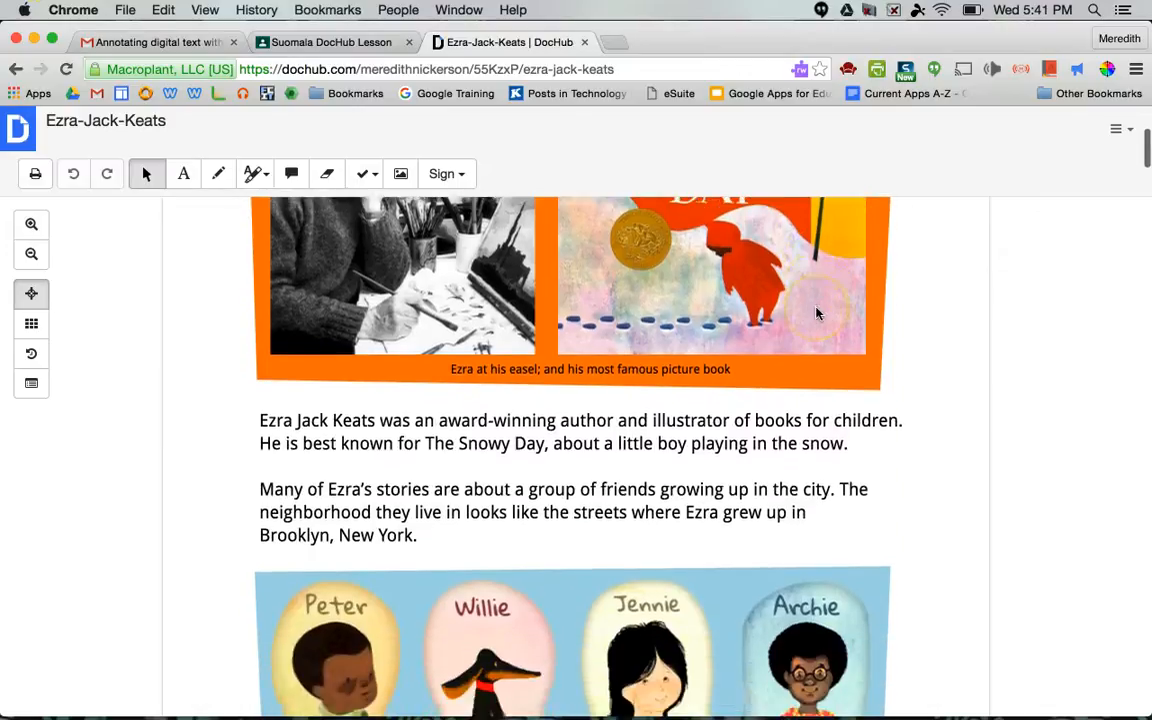
scroll(816, 314, "up", 5)
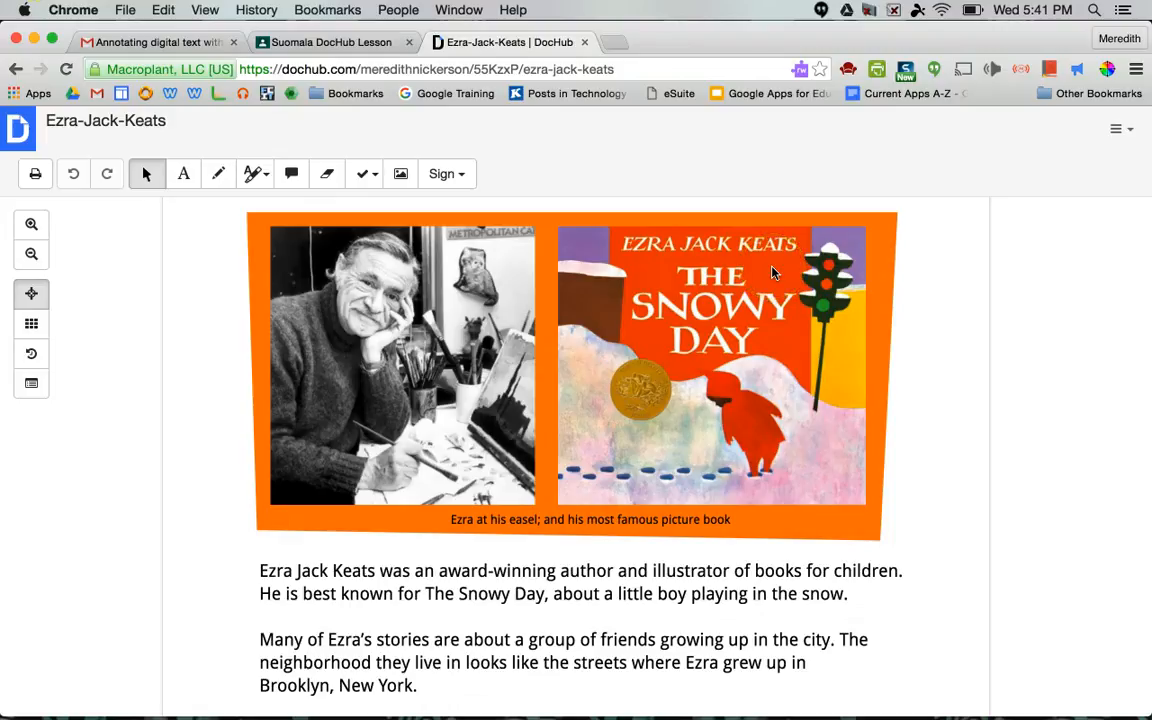
left_click(182, 176)
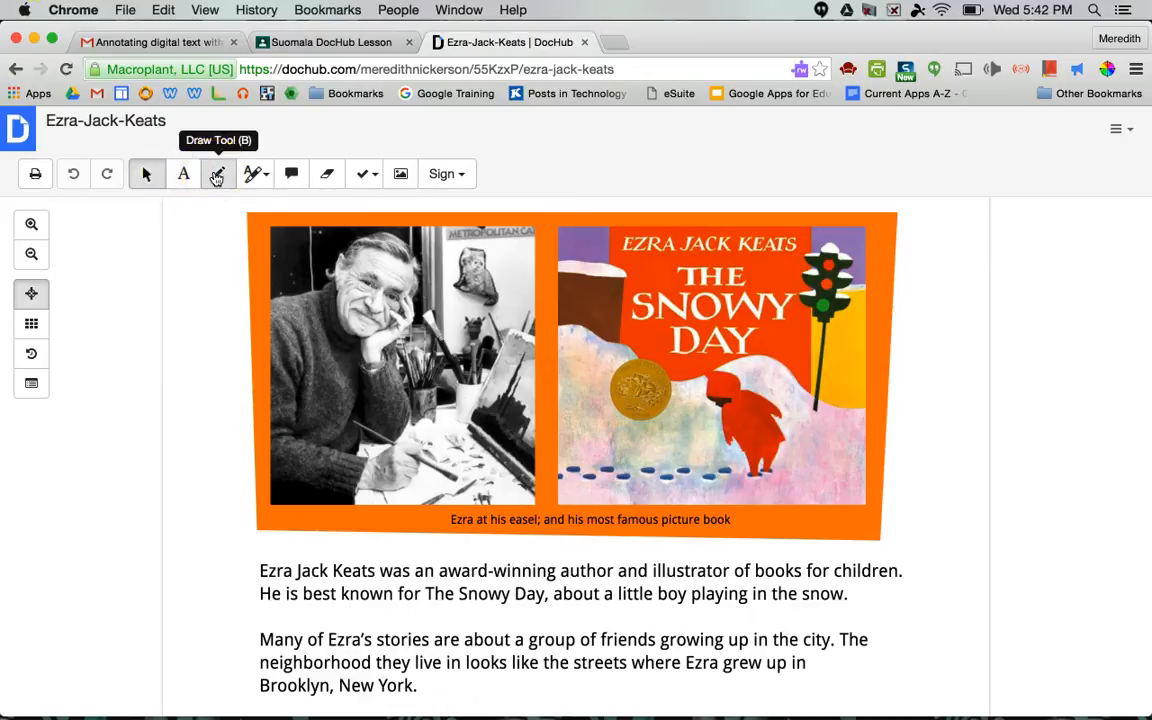
left_click(219, 180)
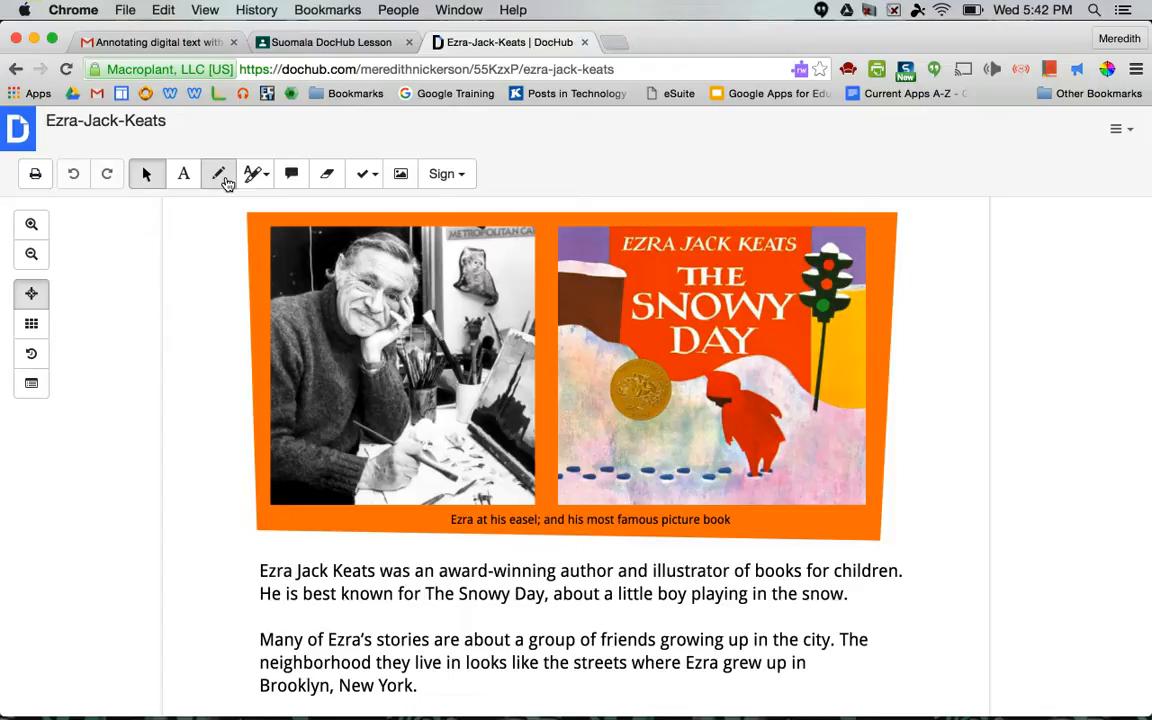
left_click(288, 180)
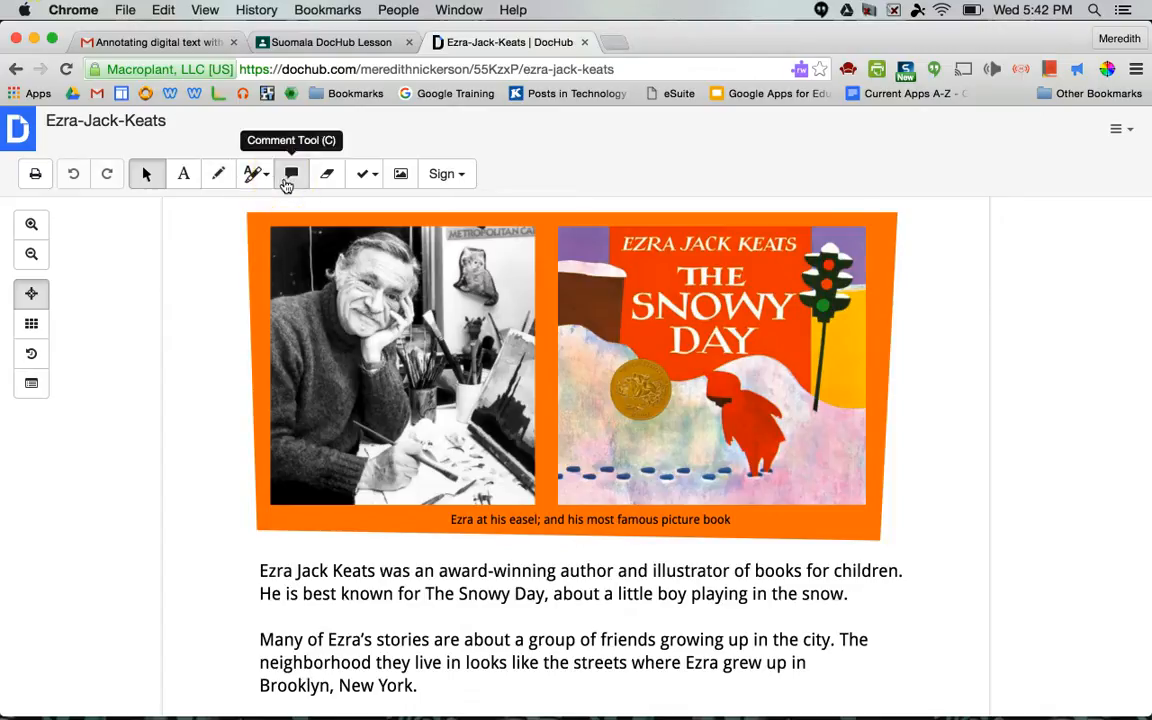
left_click(184, 174)
left_click(263, 177)
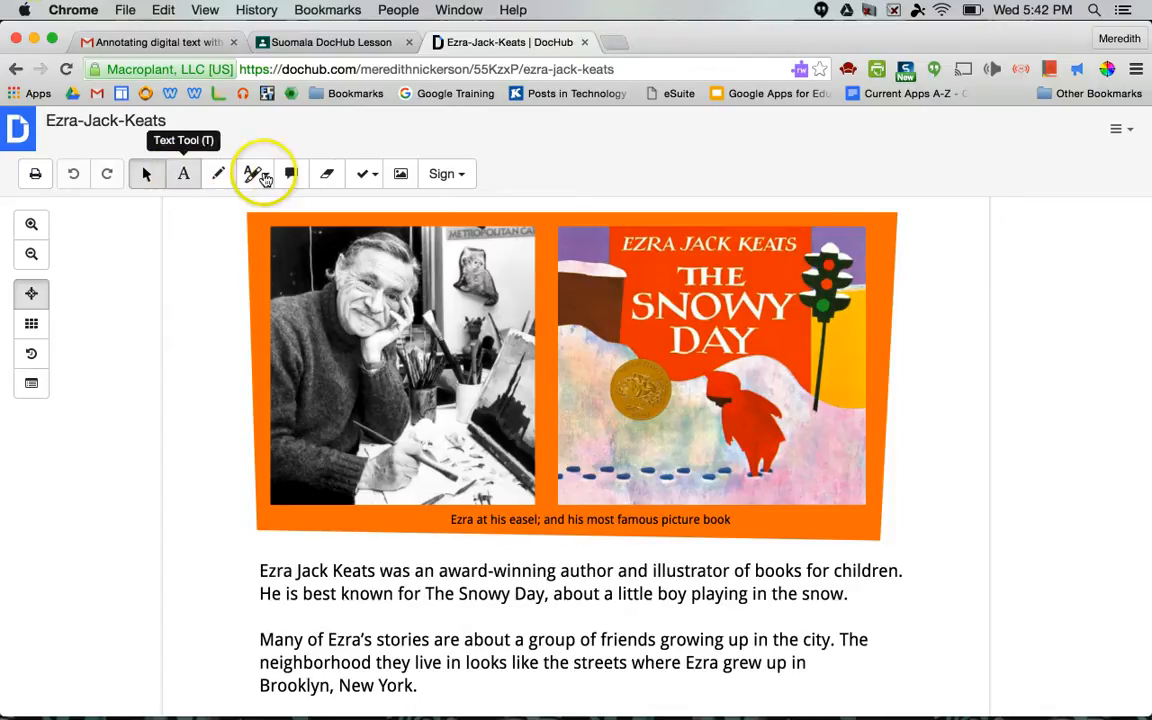
- Add a text note beside the Snowy Day cover reading "I remember this book from when I was in elementary school!"
left_click(184, 174)
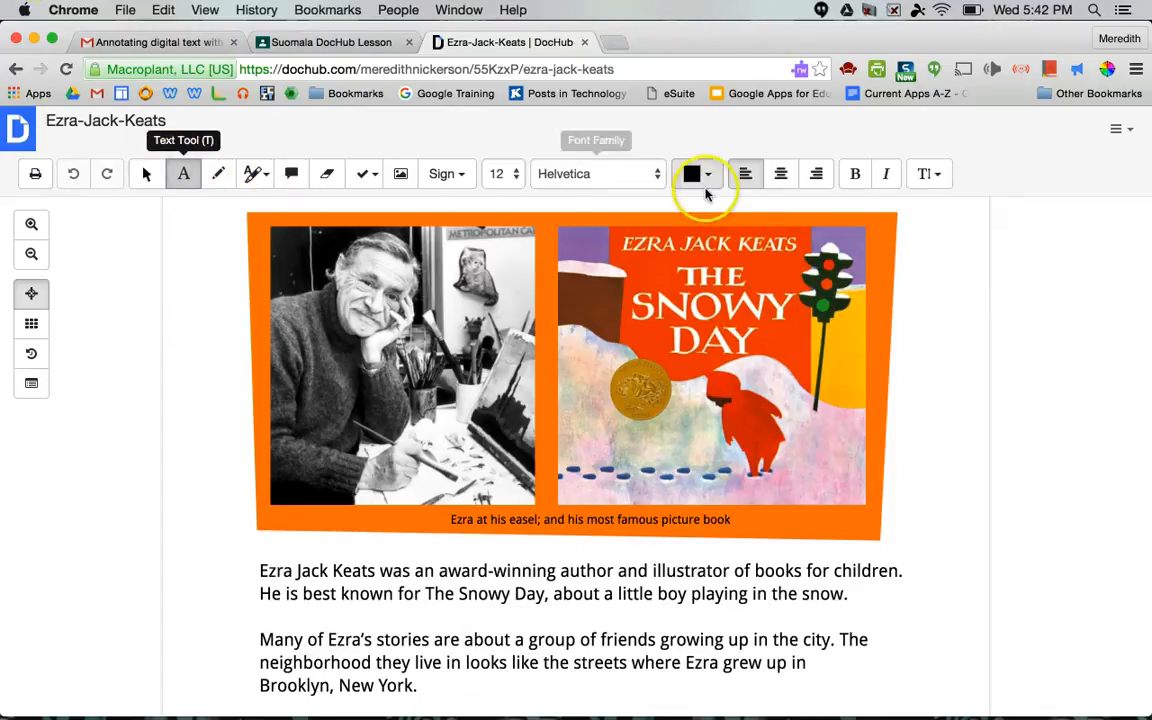
left_click(912, 251)
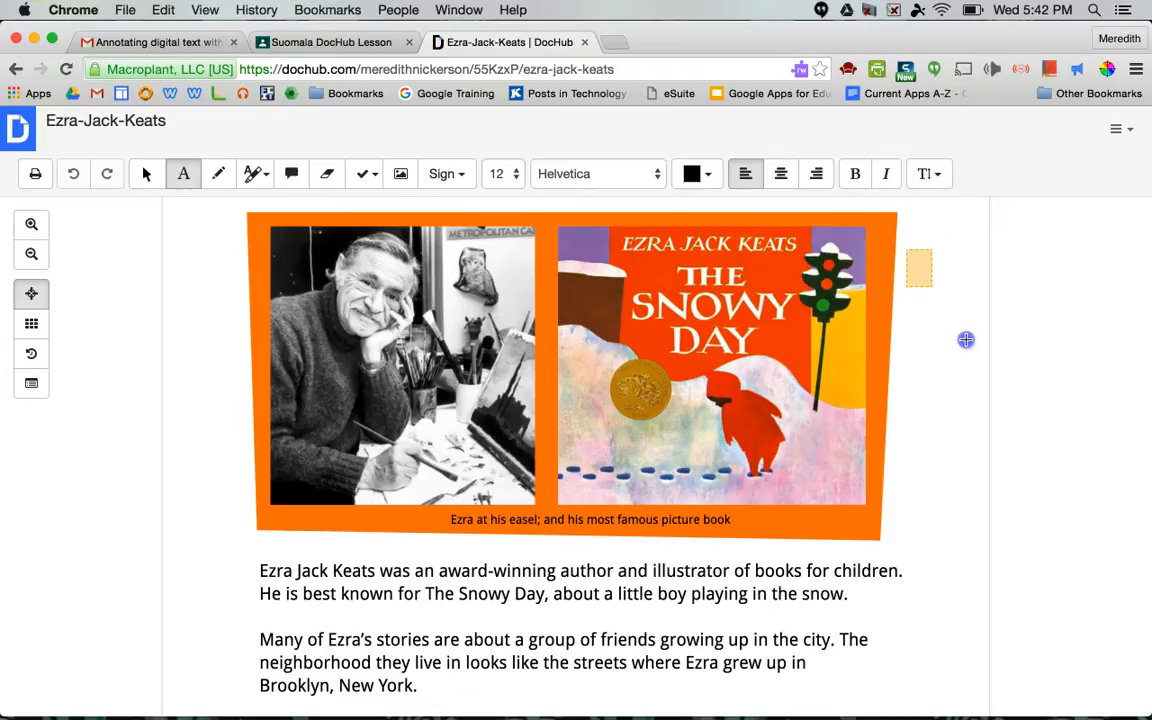
left_click_drag(966, 340, 1015, 323)
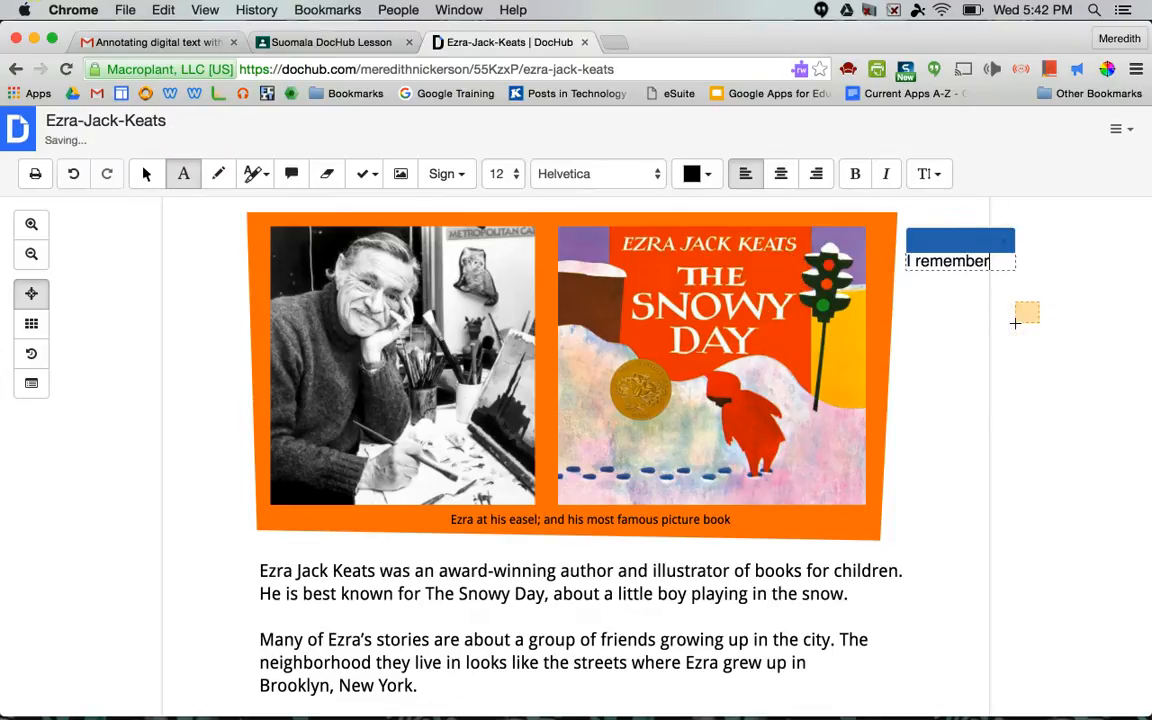
type("I remember this book from when I was")
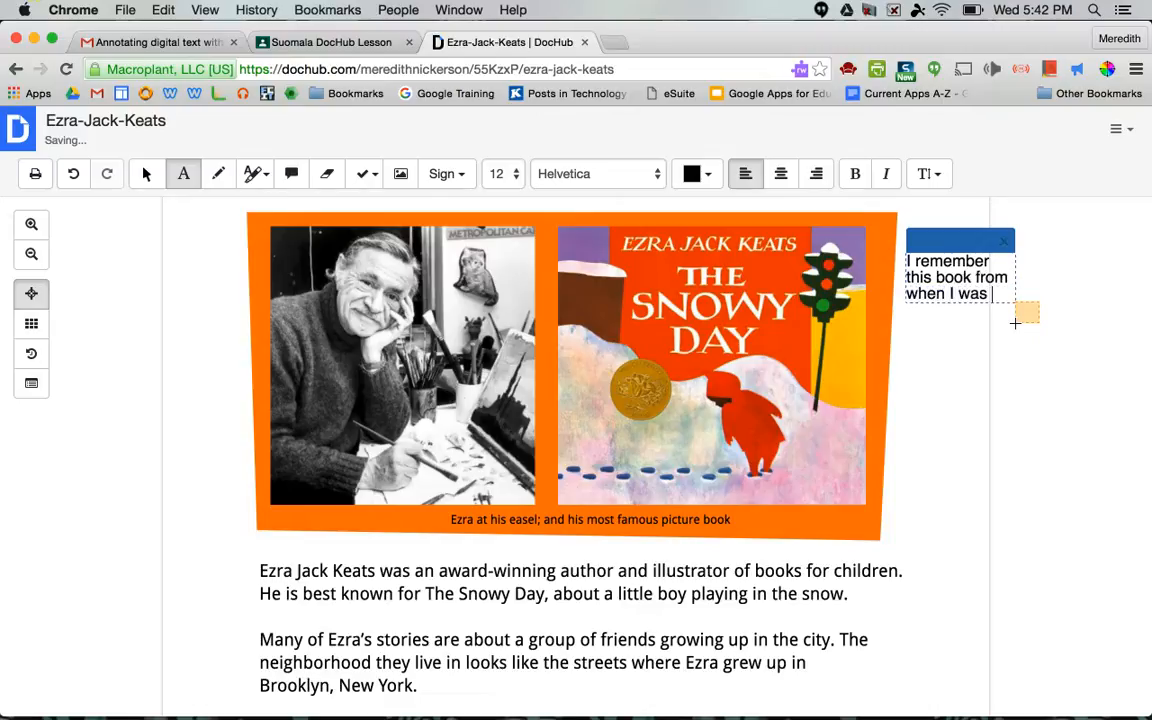
type(" in elementa")
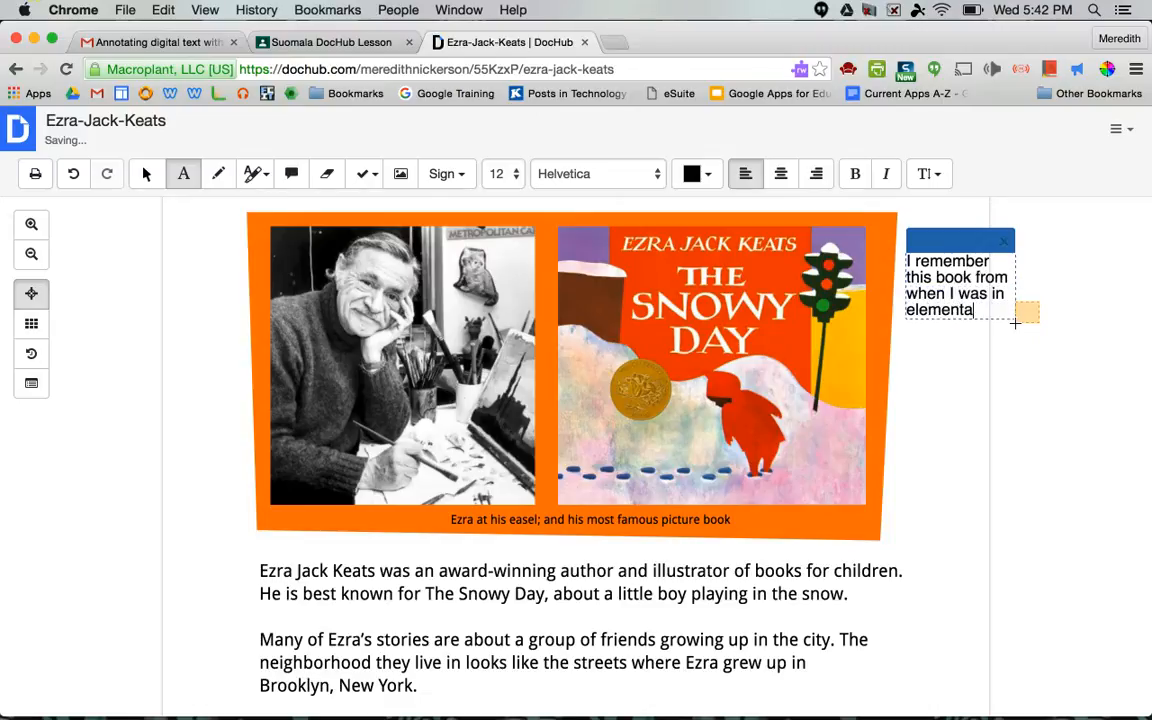
type("ry school!")
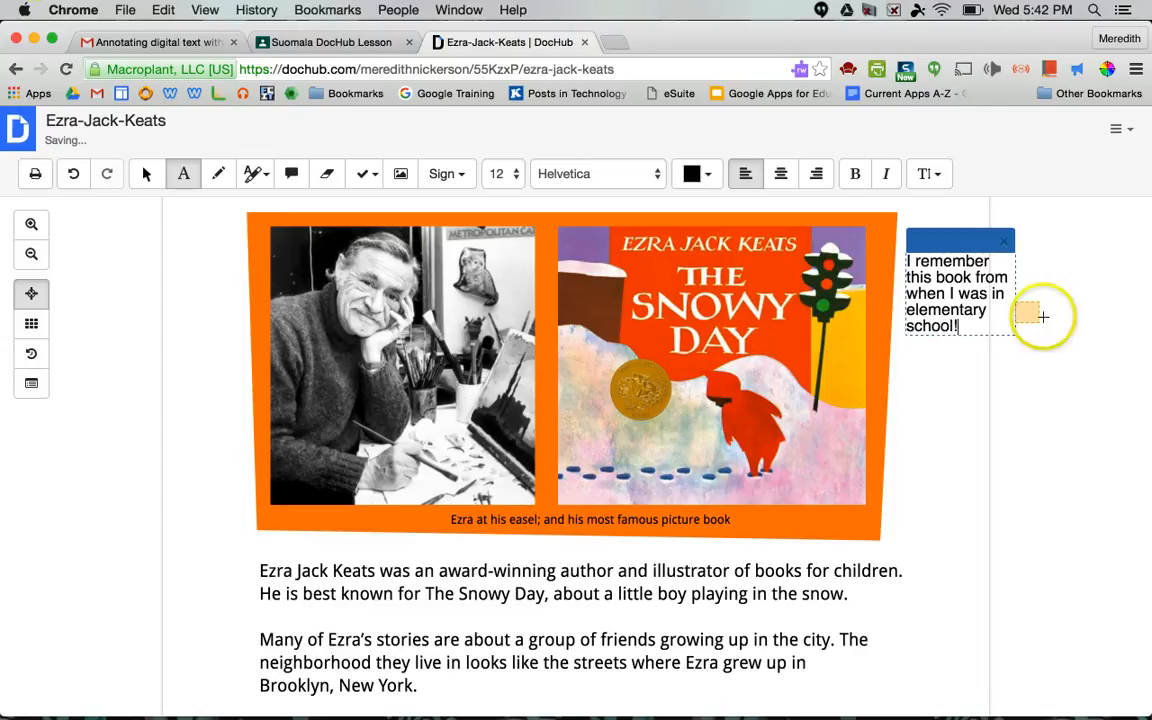
- Centre the text of the note beside the cover and set its font size to 14, keeping Helvetica without bold
left_click_drag(962, 326, 892, 255)
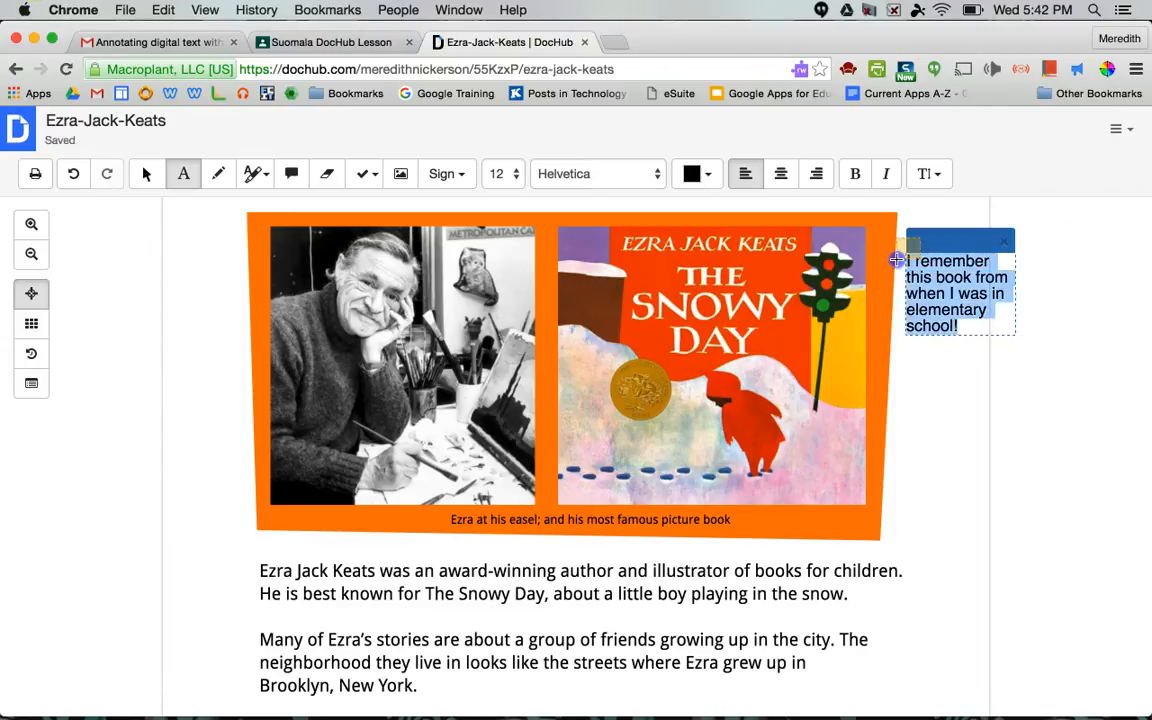
left_click(778, 175)
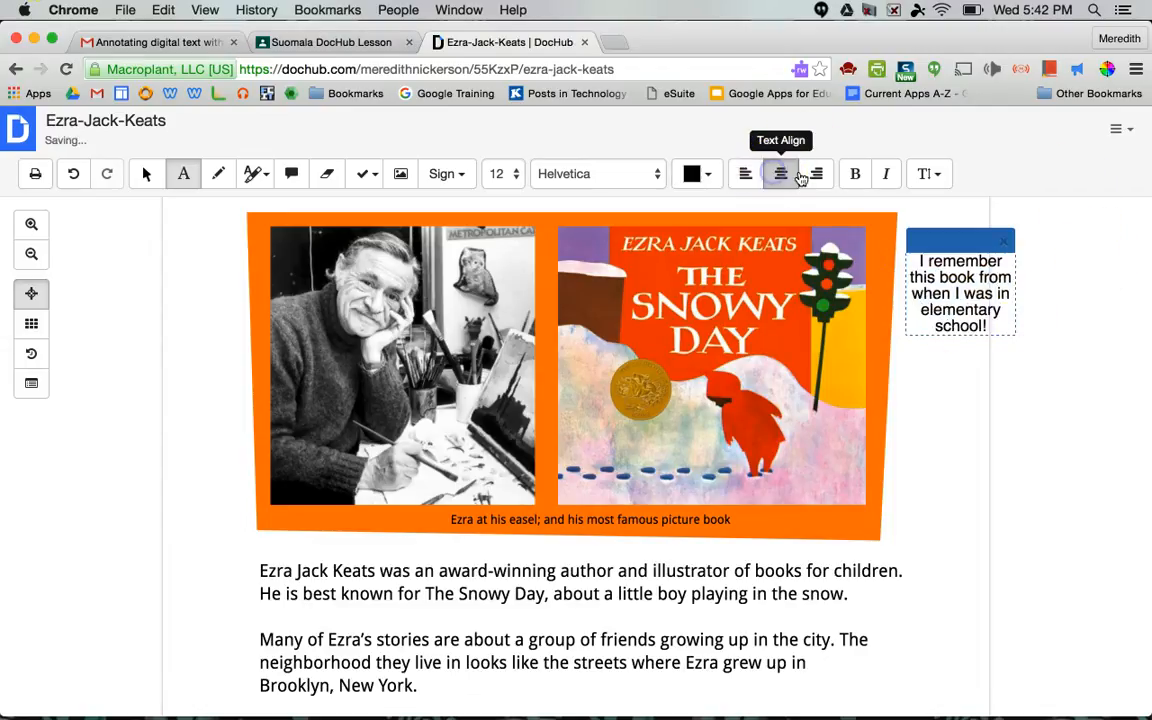
left_click(814, 174)
left_click(779, 174)
left_click(851, 175)
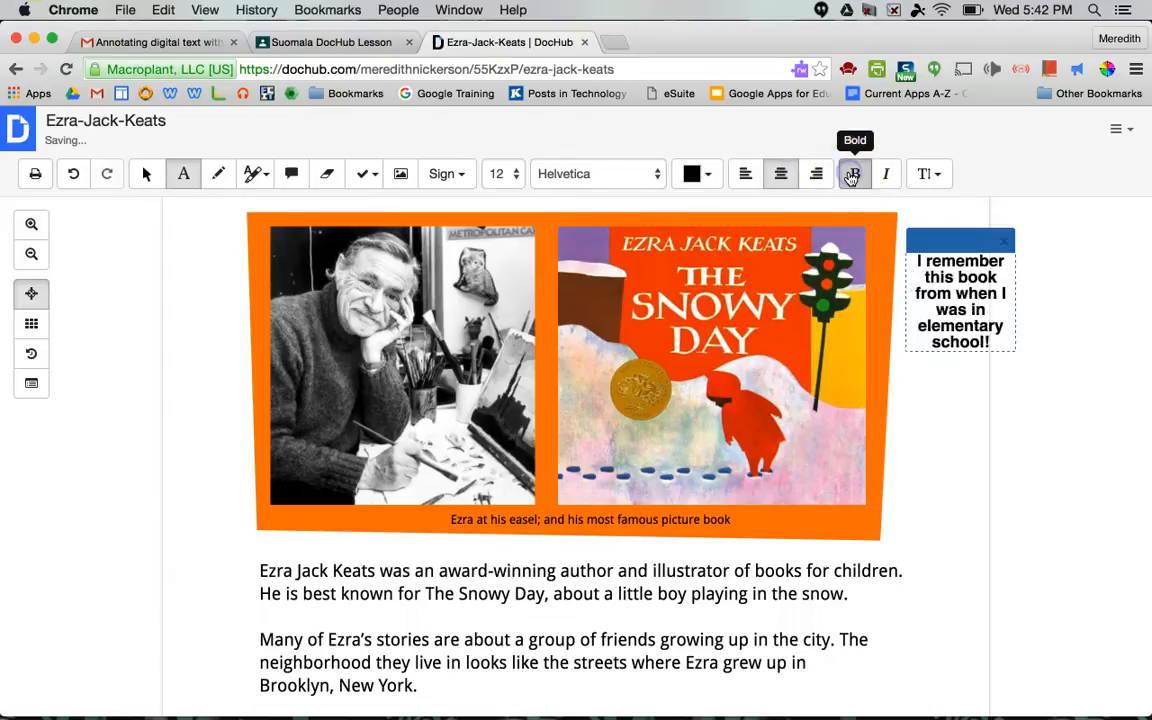
left_click(851, 175)
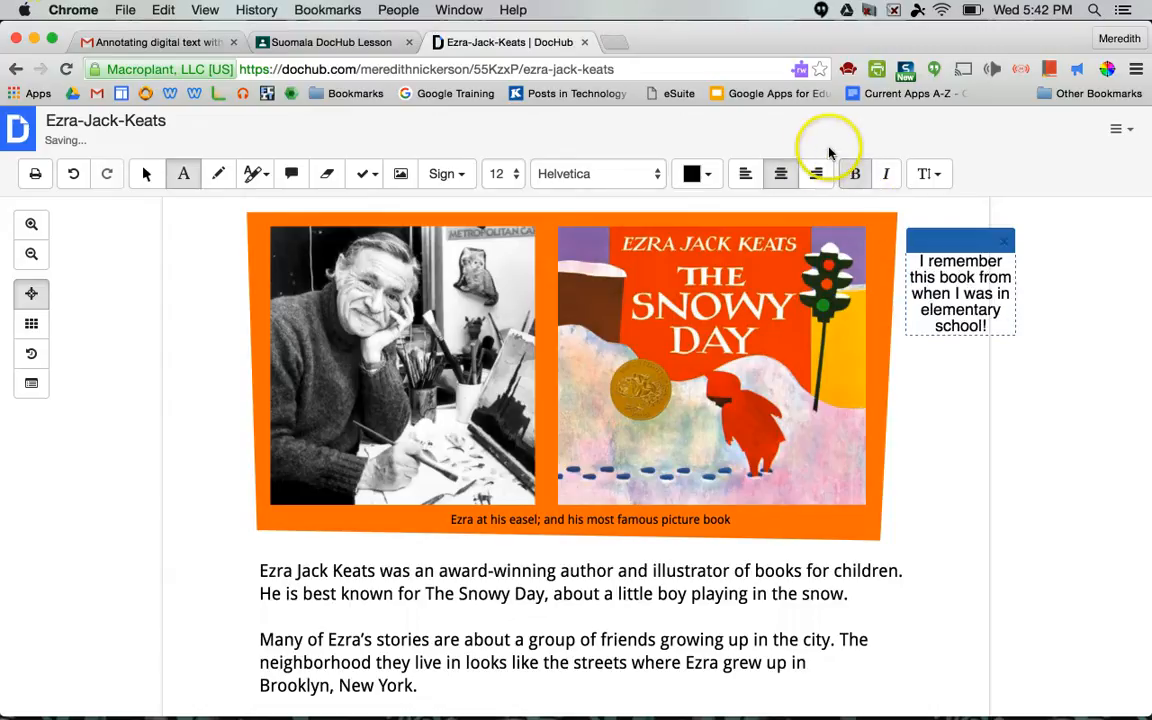
left_click(506, 173)
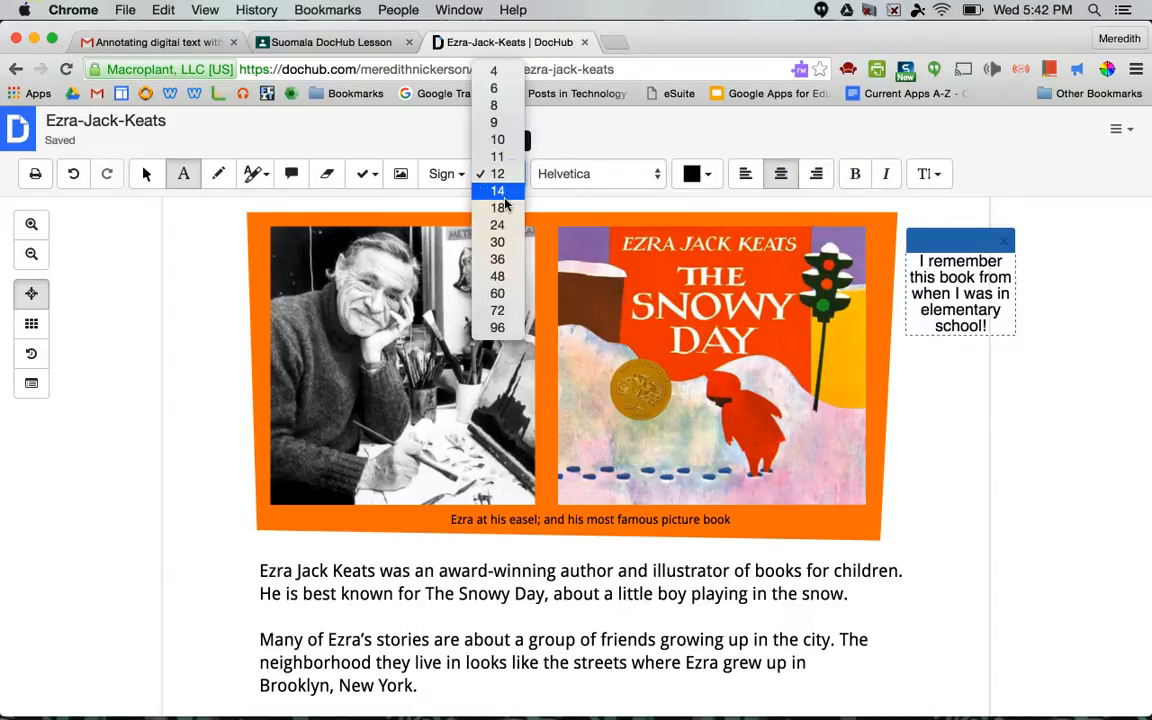
left_click(497, 191)
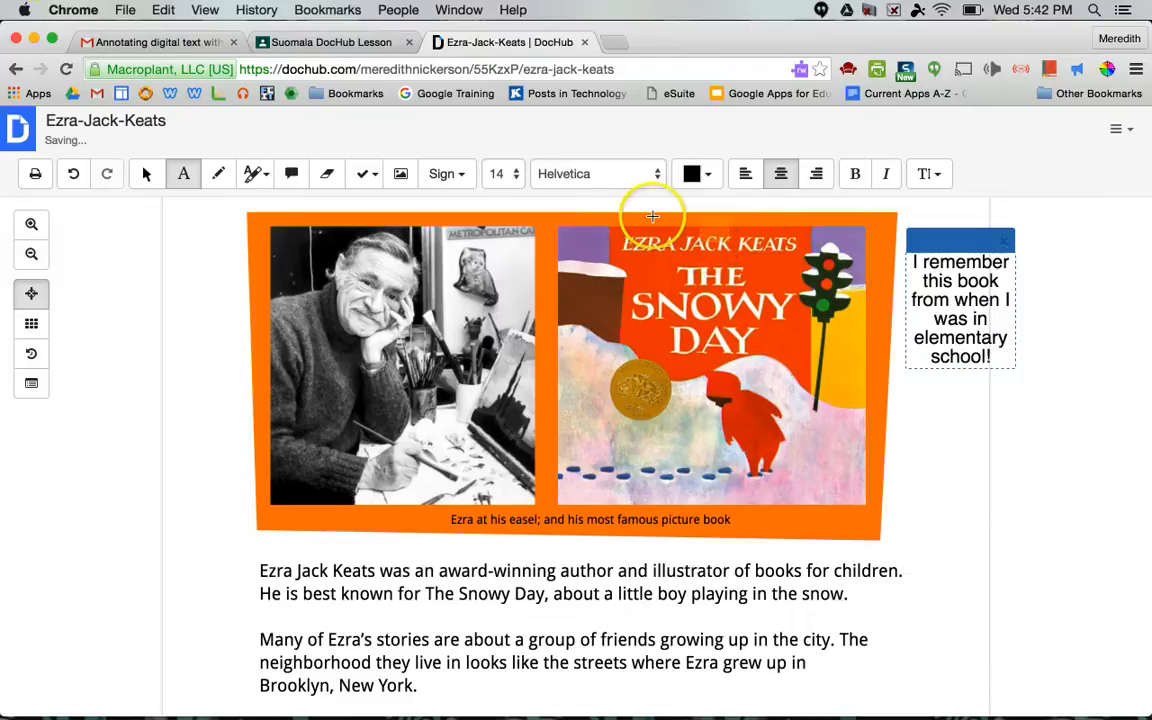
left_click(615, 177)
left_click(615, 183)
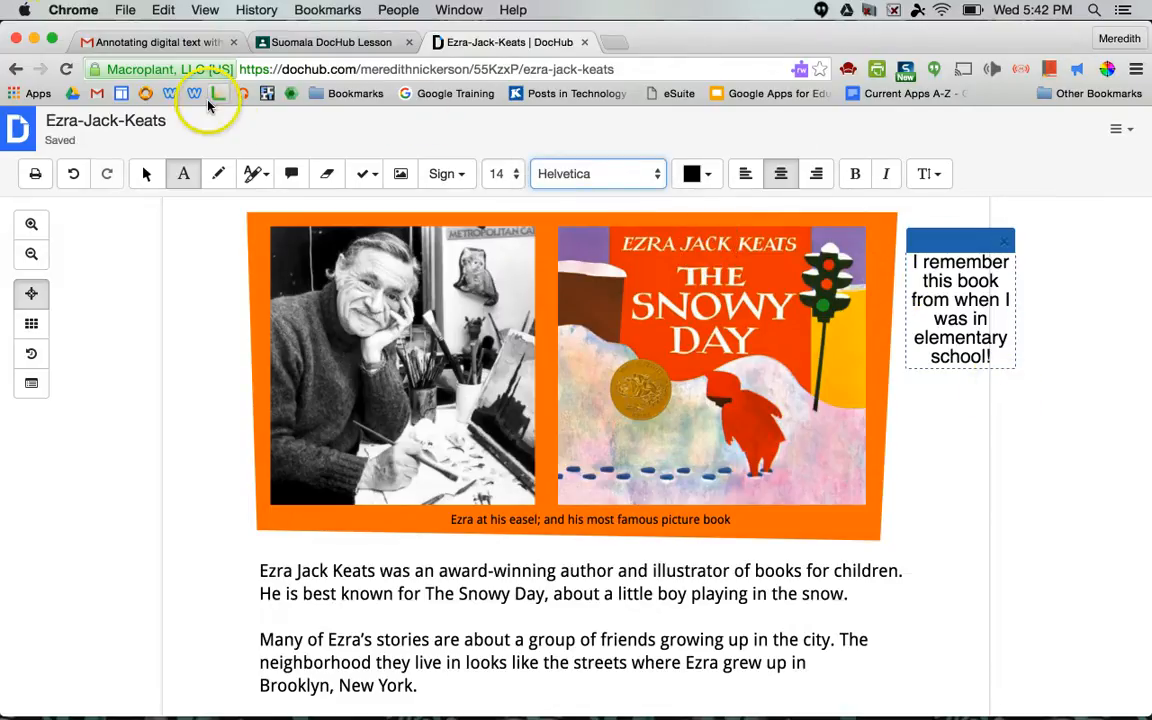
- Place a comment on the lower part of the Snowy Day cover reading "I remember this book!"
left_click(288, 174)
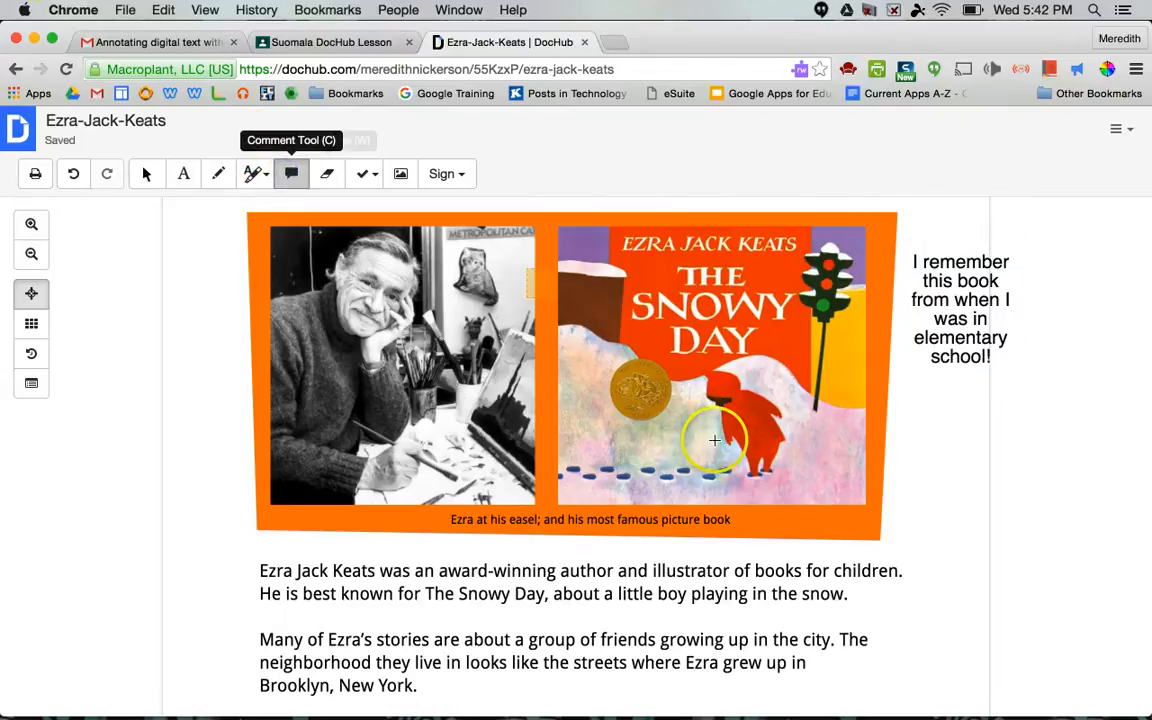
left_click(800, 460)
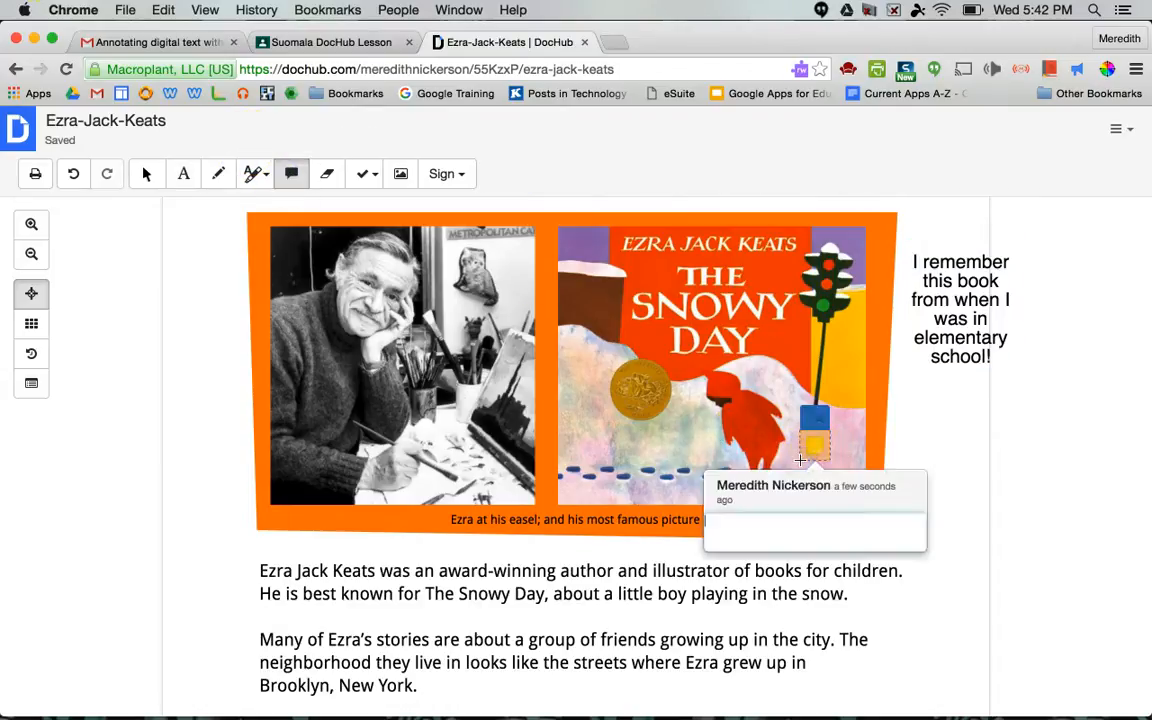
type("I remember this book!")
left_click(951, 517)
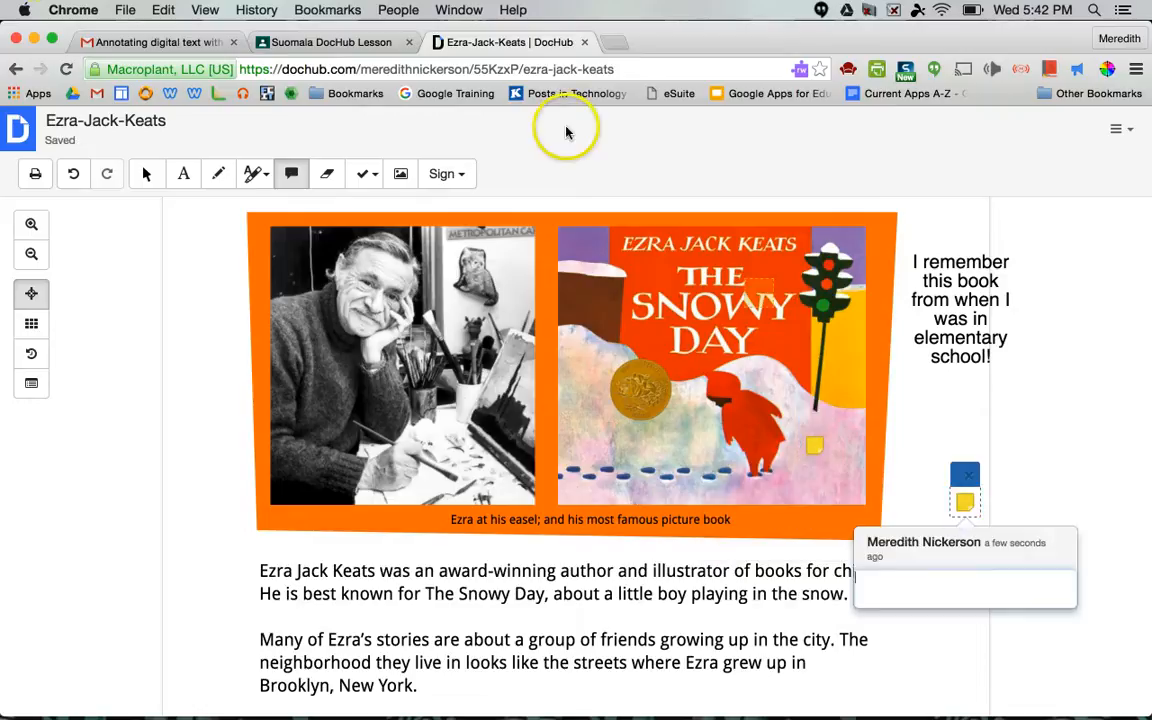
left_click(146, 173)
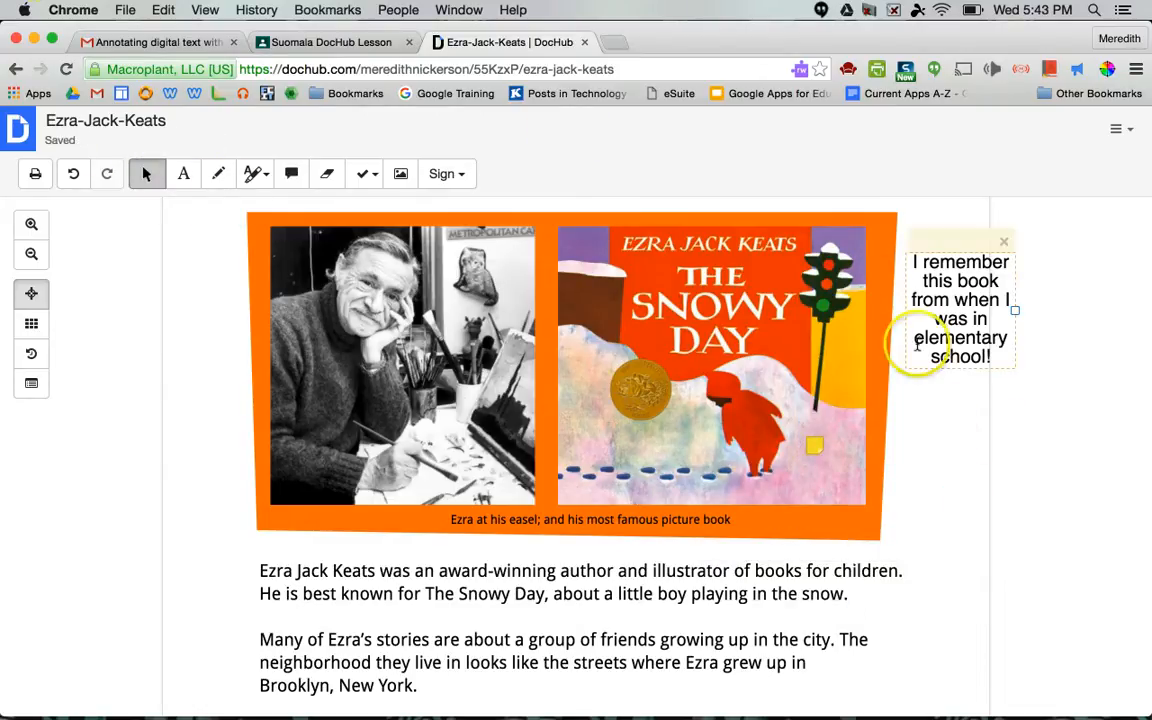
- Open the comment on the Snowy Day cover to check its text and compare it with the text note beside it
left_click(813, 450)
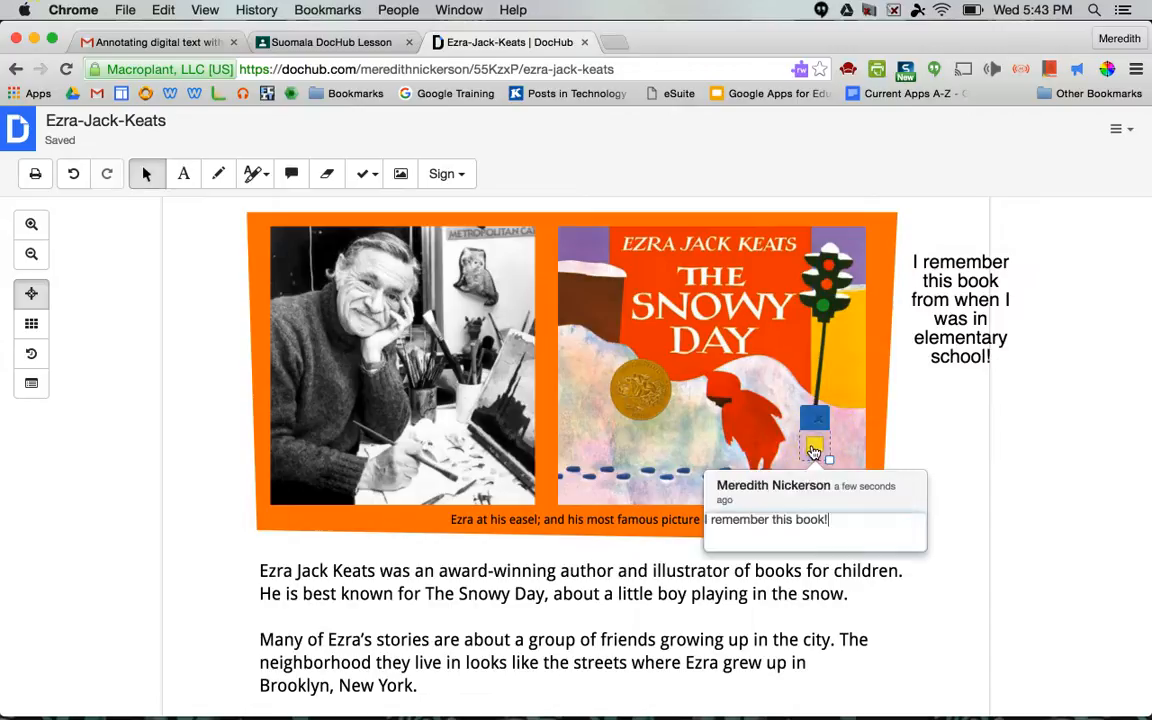
left_click(810, 535)
left_click(918, 468)
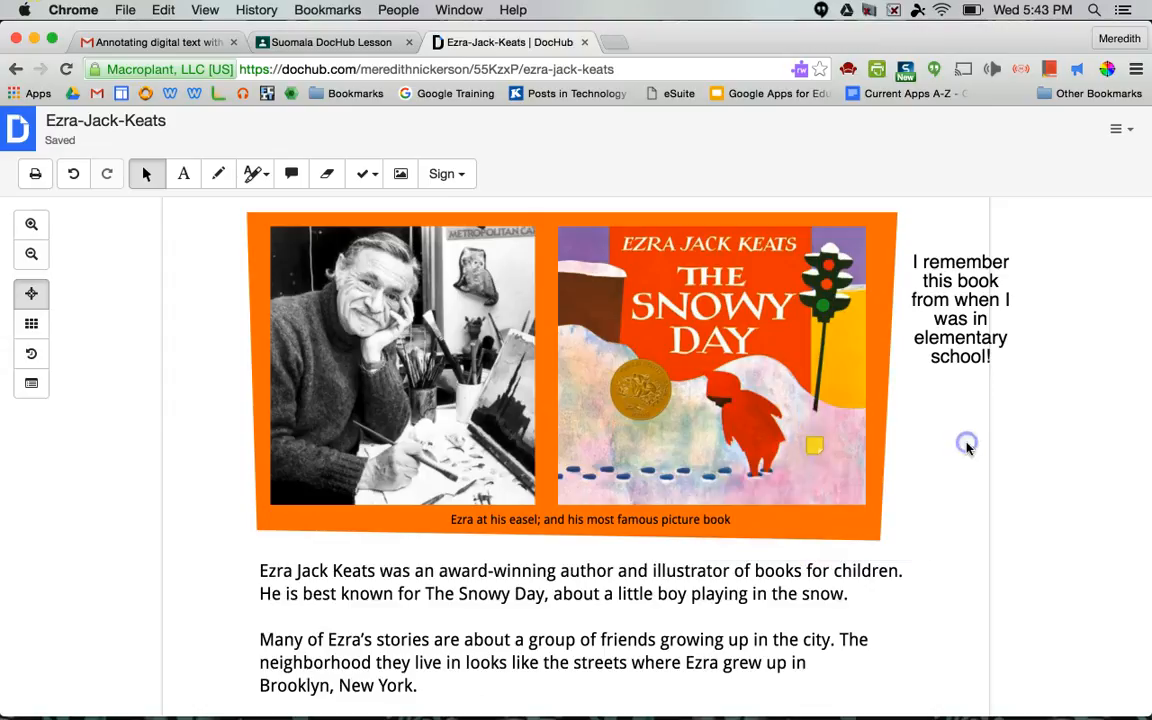
left_click(817, 441)
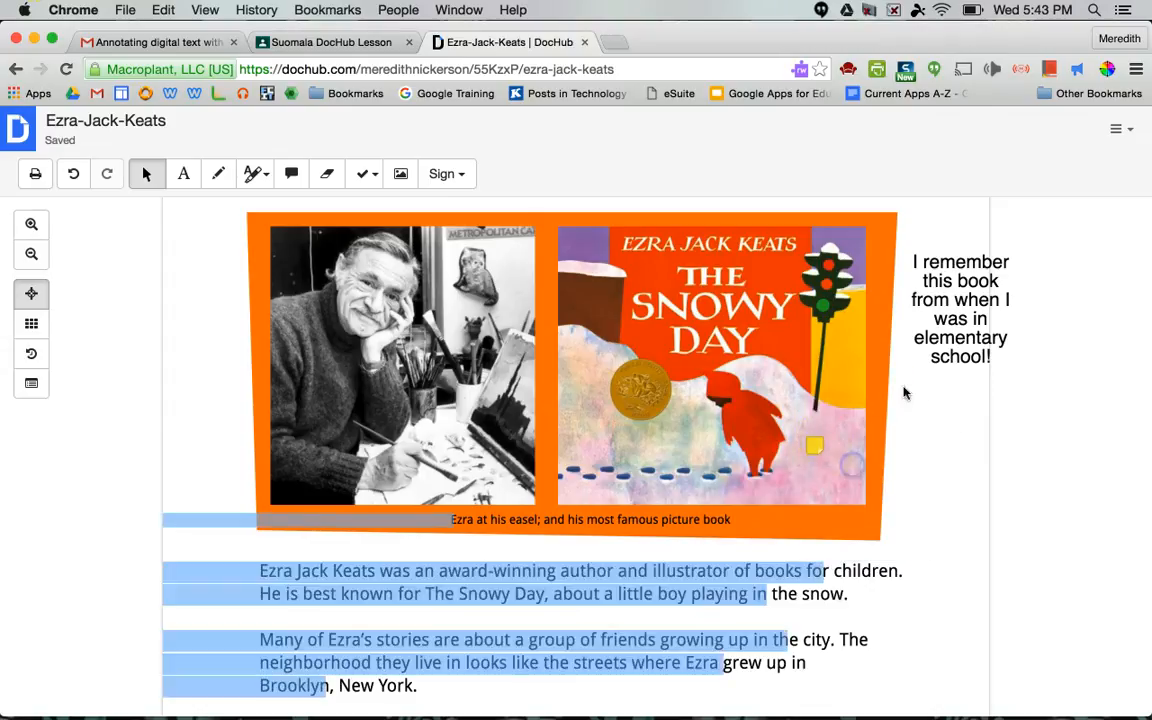
left_click(967, 368)
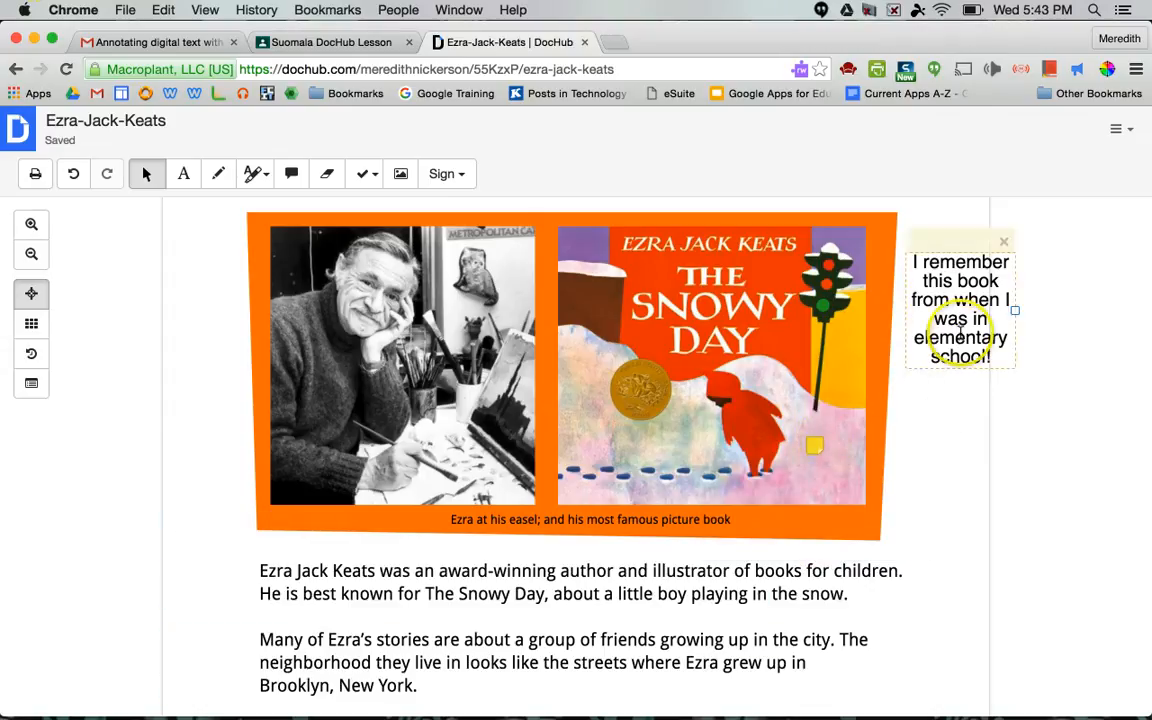
left_click(736, 383)
left_click(817, 445)
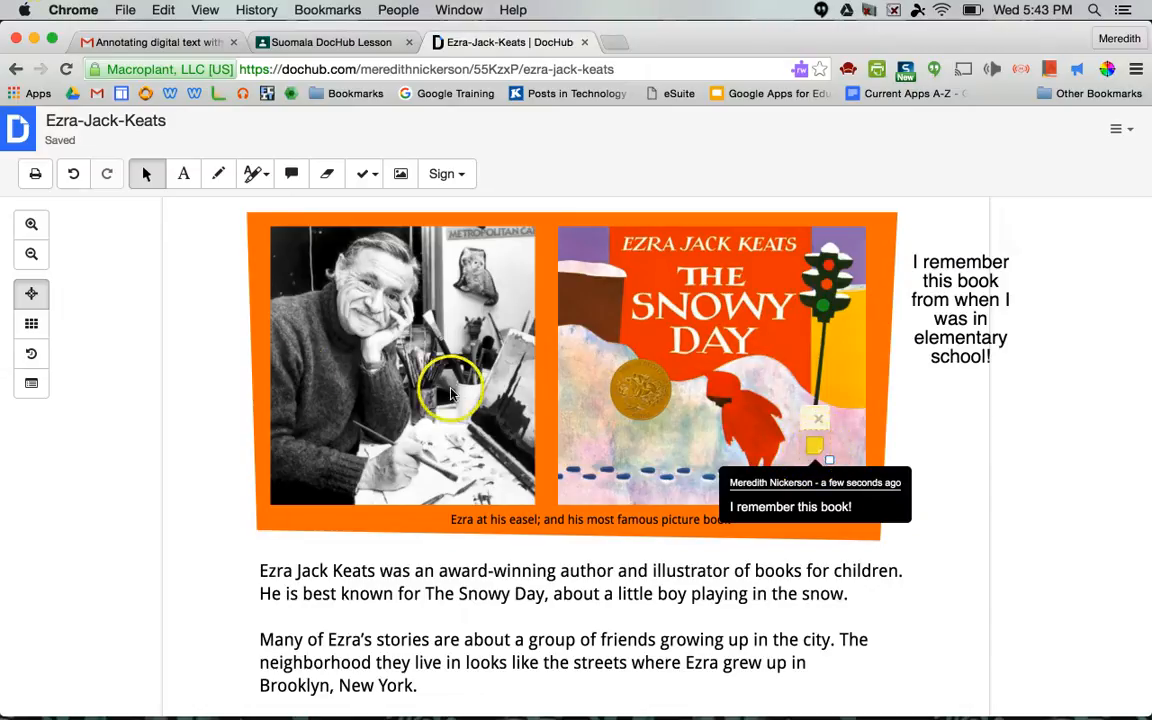
left_click(226, 393)
- Highlight the words "Ezra Jack Keats was an award-winning author and illustrator" as text, and delete that highlight
scroll(226, 398, "down", 2)
scroll(226, 398, "down", 3)
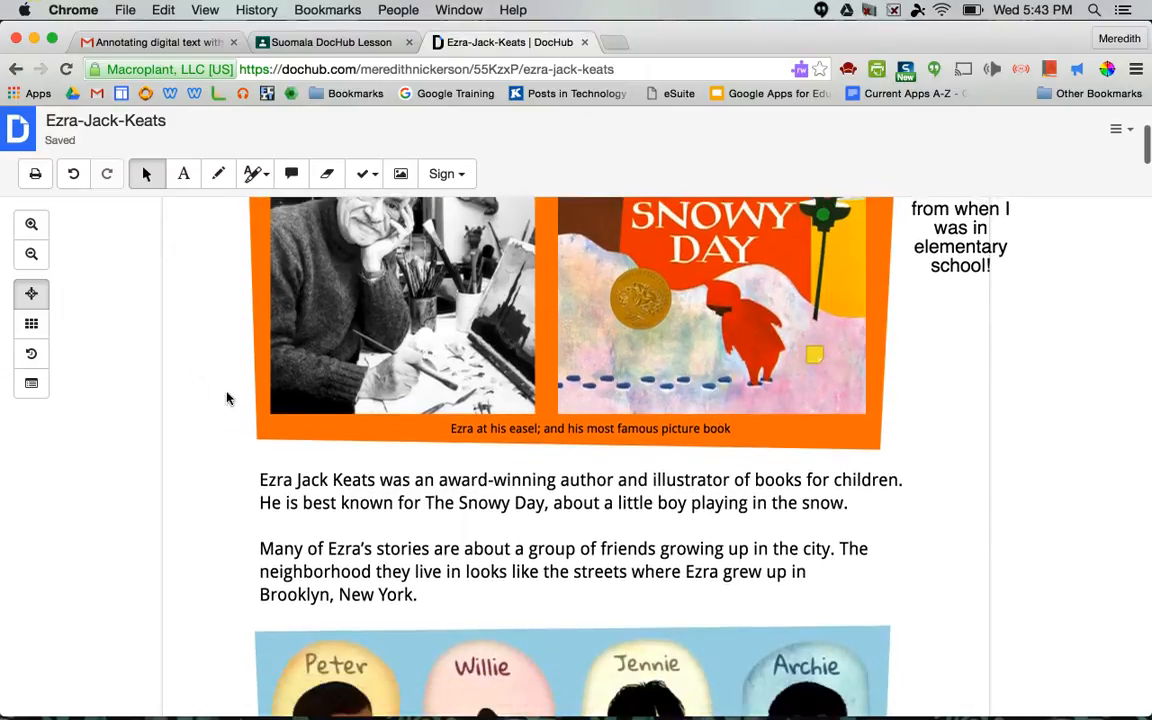
scroll(226, 398, "up", 1)
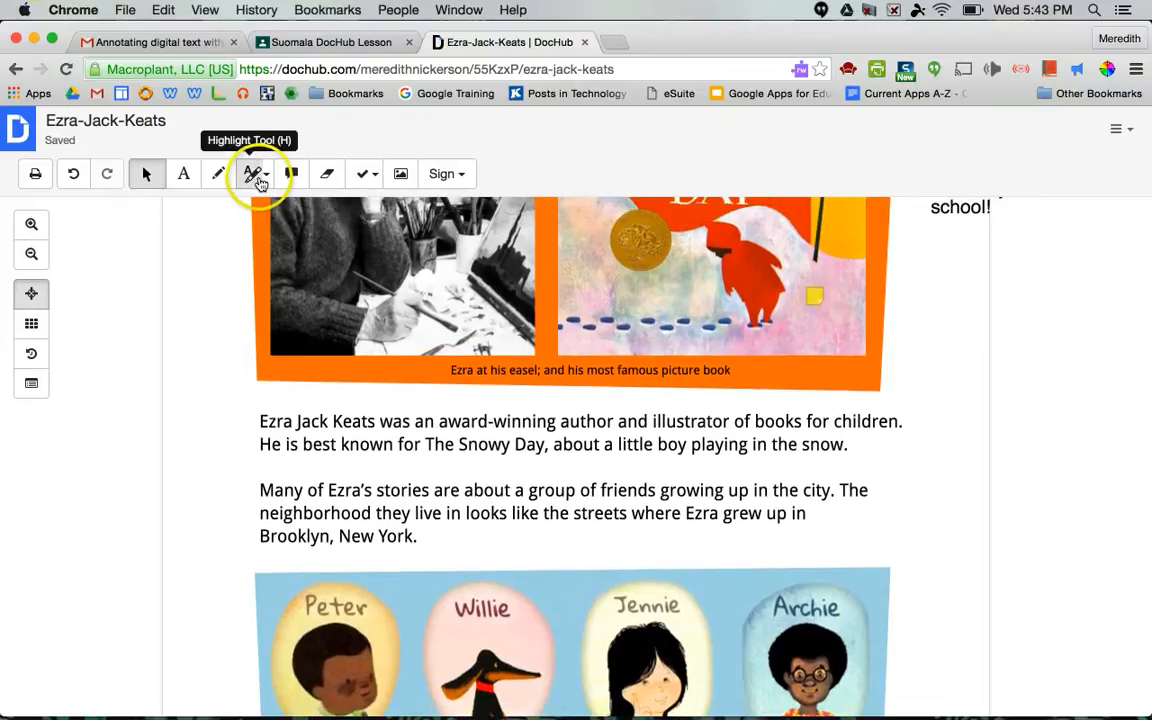
left_click(258, 182)
left_click(262, 182)
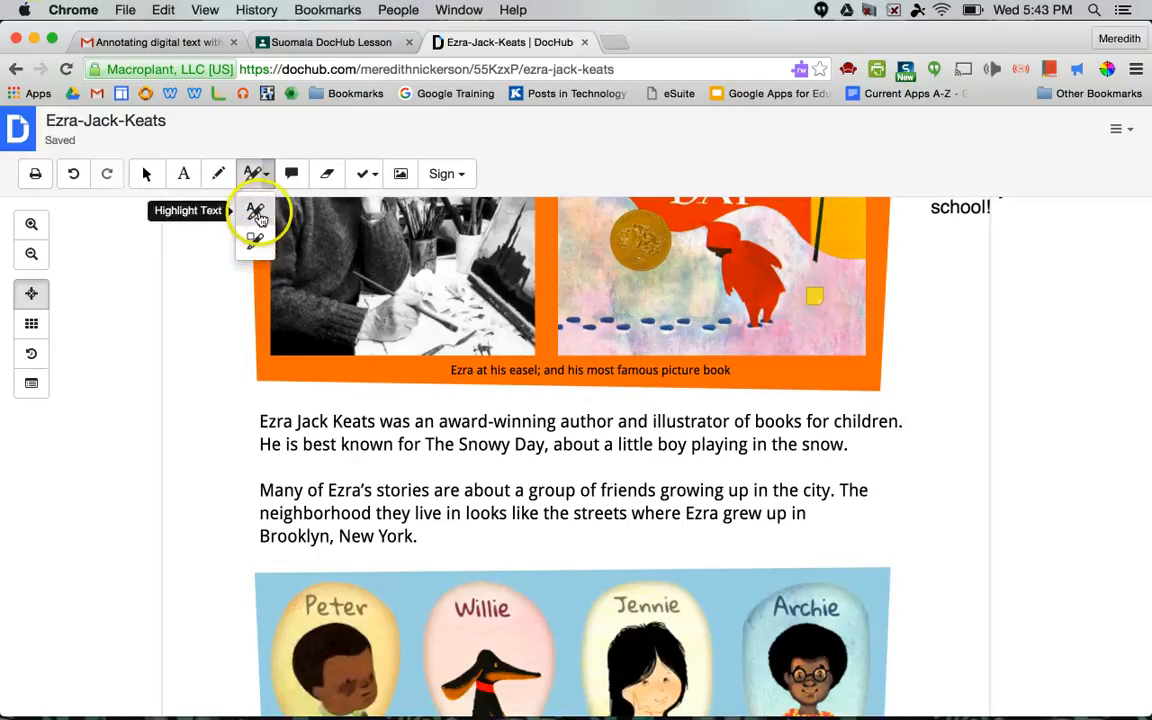
left_click(257, 213)
mouse_move(260, 422)
left_mouse_down()
mouse_move(772, 432)
mouse_move(664, 429)
mouse_move(731, 425)
left_mouse_up()
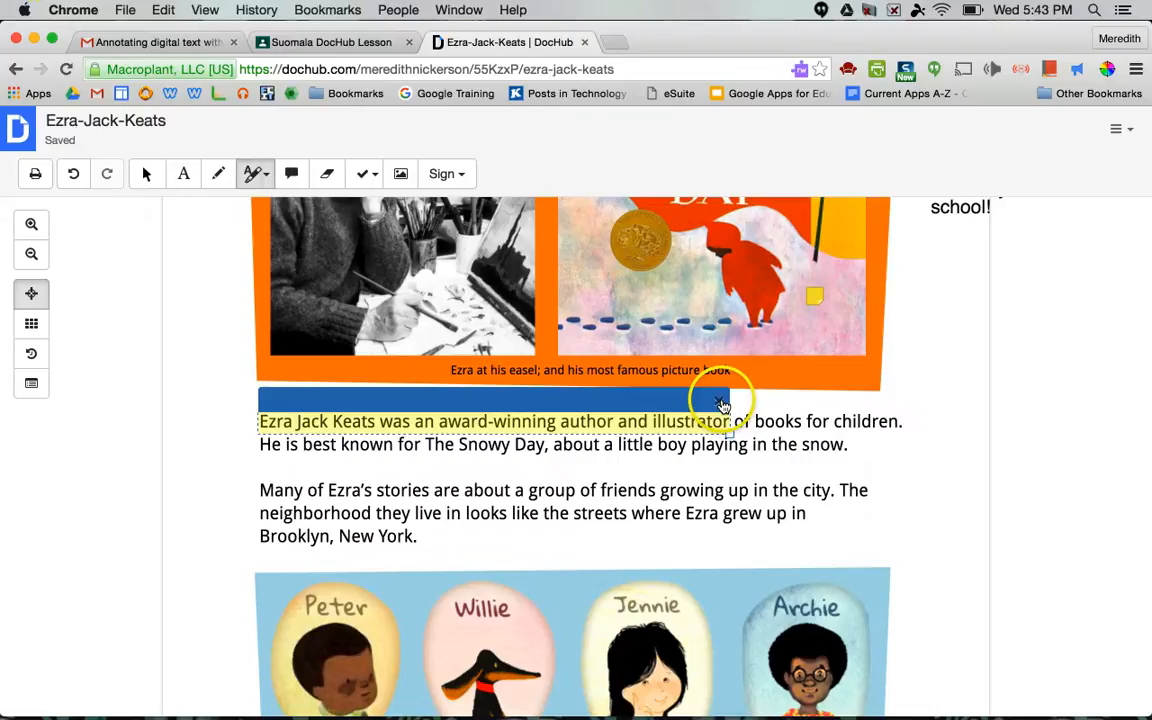
left_click(722, 400)
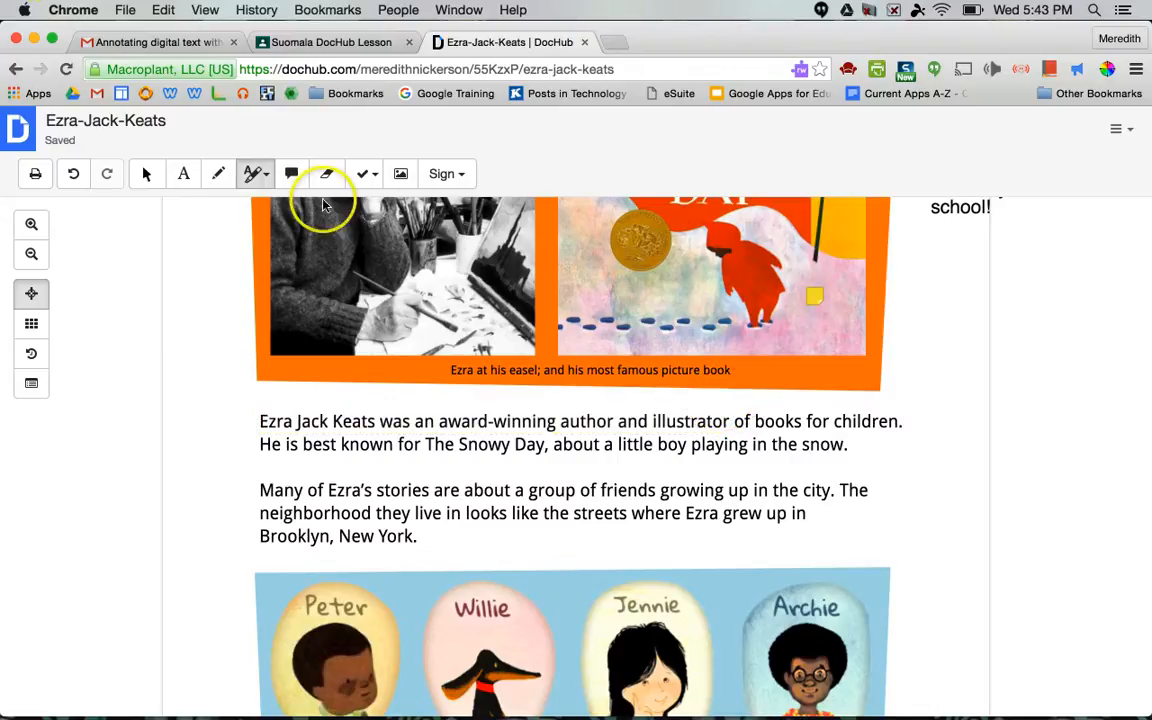
- Highlight a rectangular area over the Willie portrait in the characters picture, and delete that highlight
left_click(258, 175)
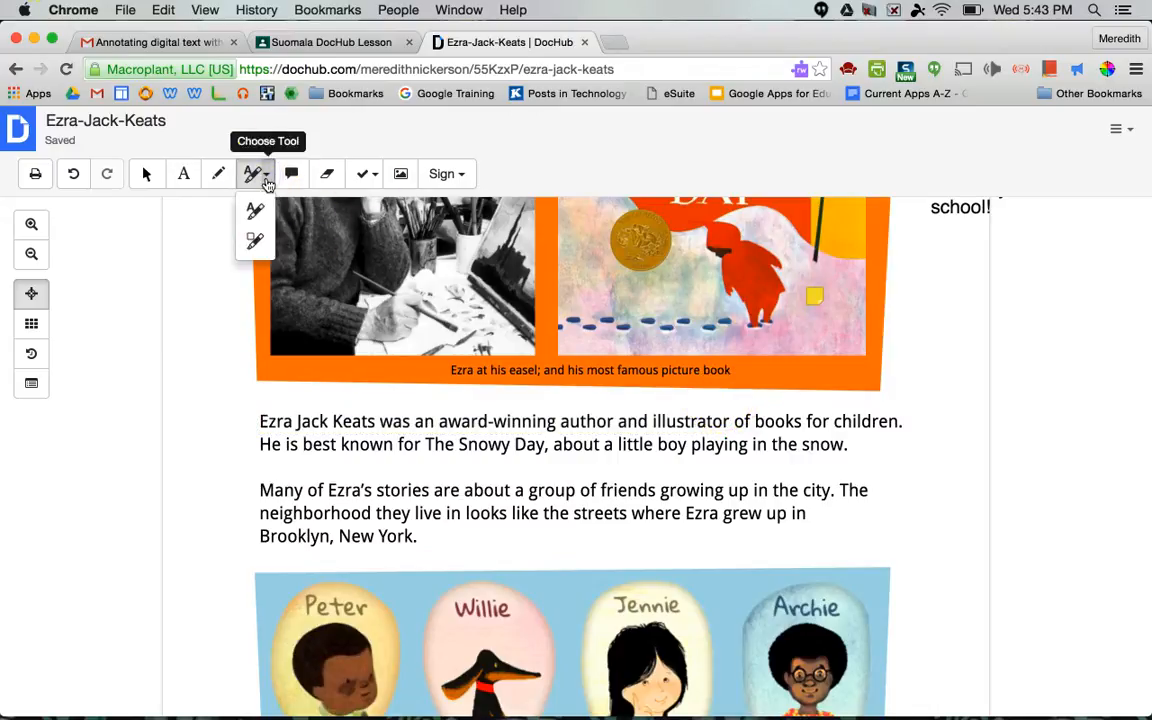
left_click(255, 240)
scroll(482, 345, "down", 6)
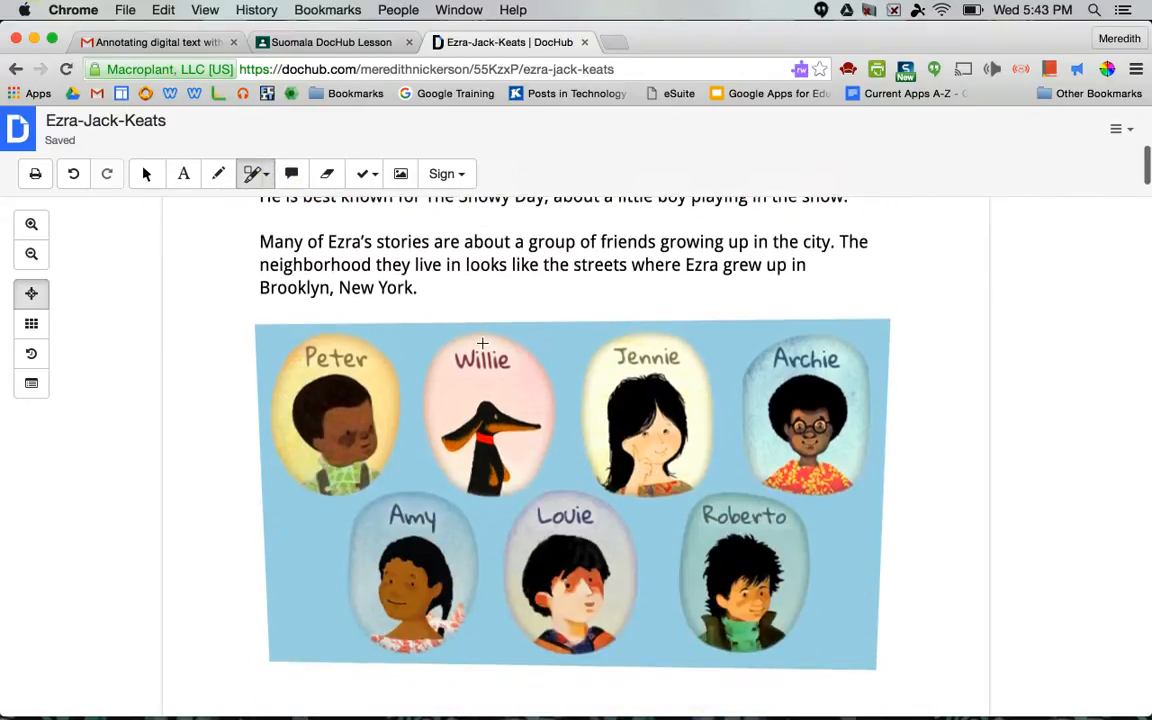
scroll(482, 344, "up", 1)
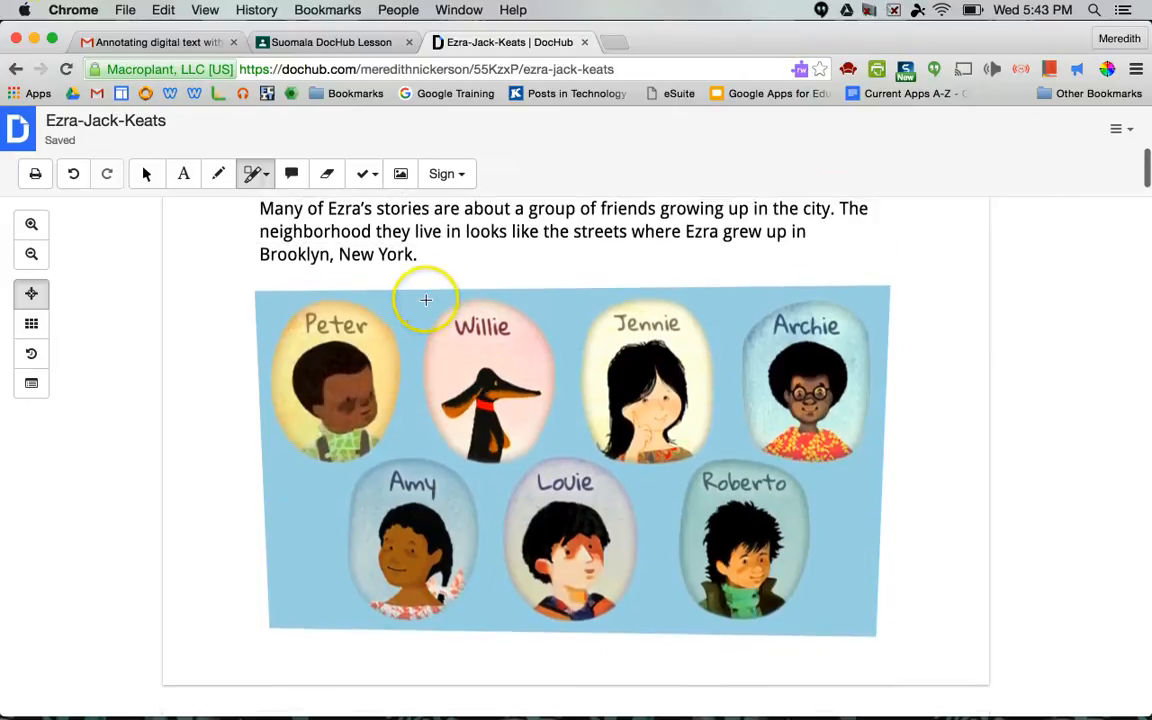
left_click_drag(419, 297, 563, 472)
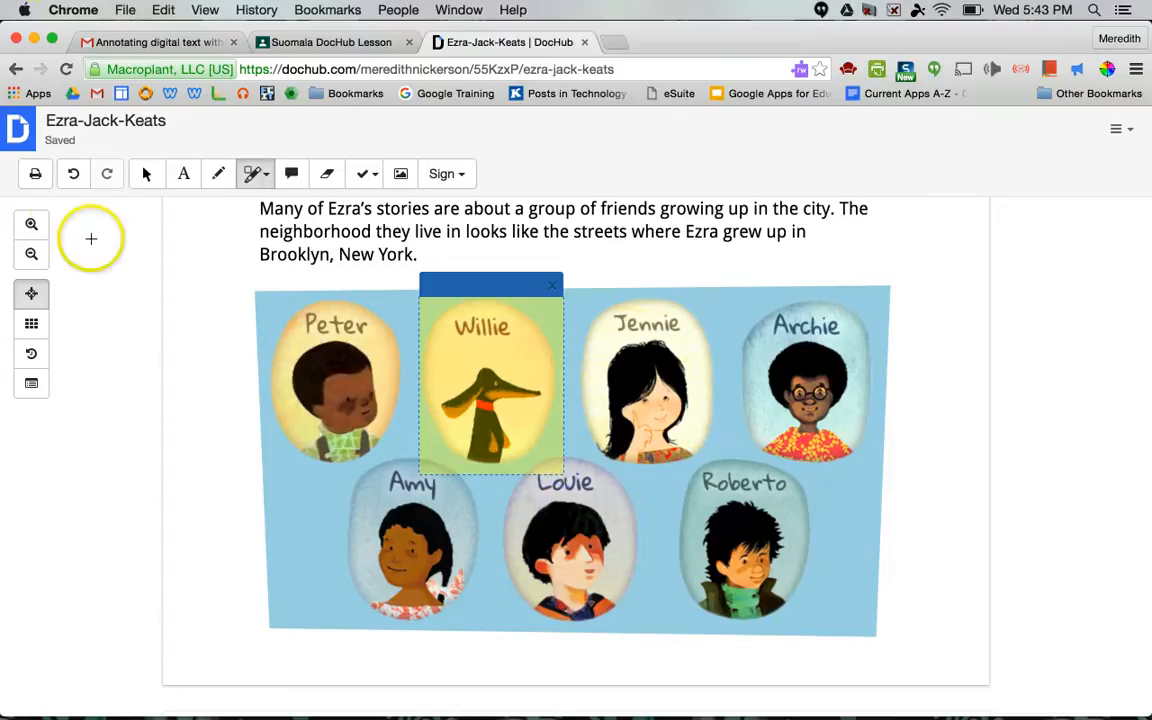
left_click(146, 174)
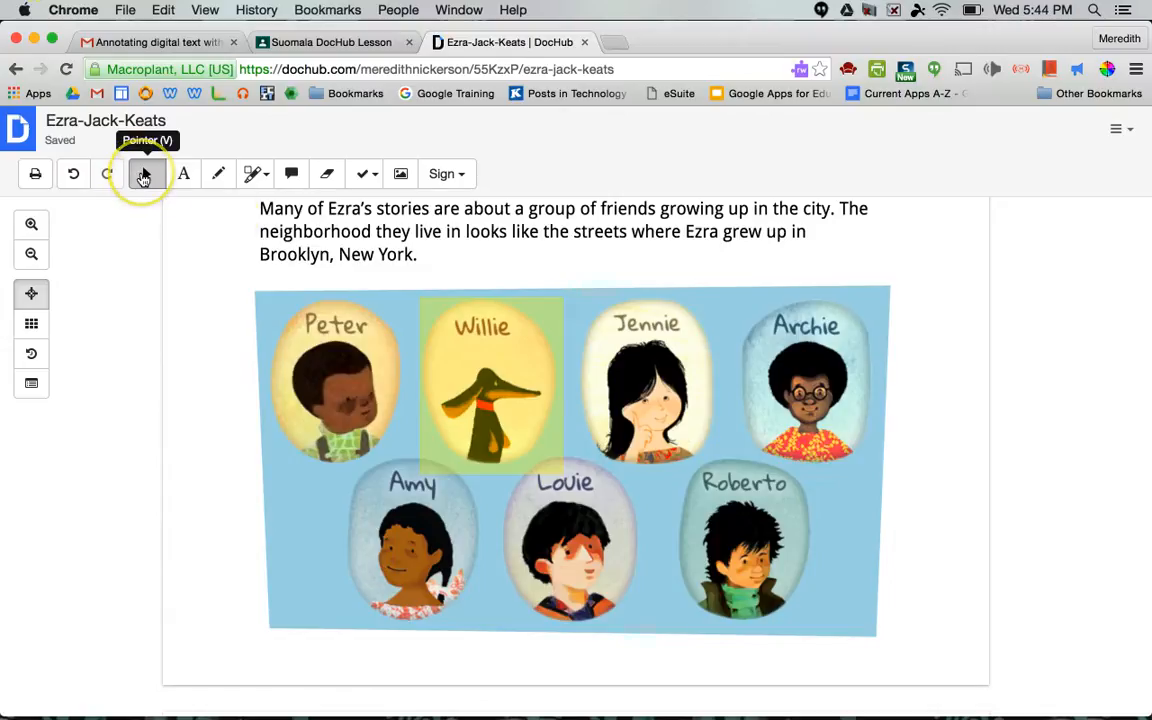
left_click(428, 302)
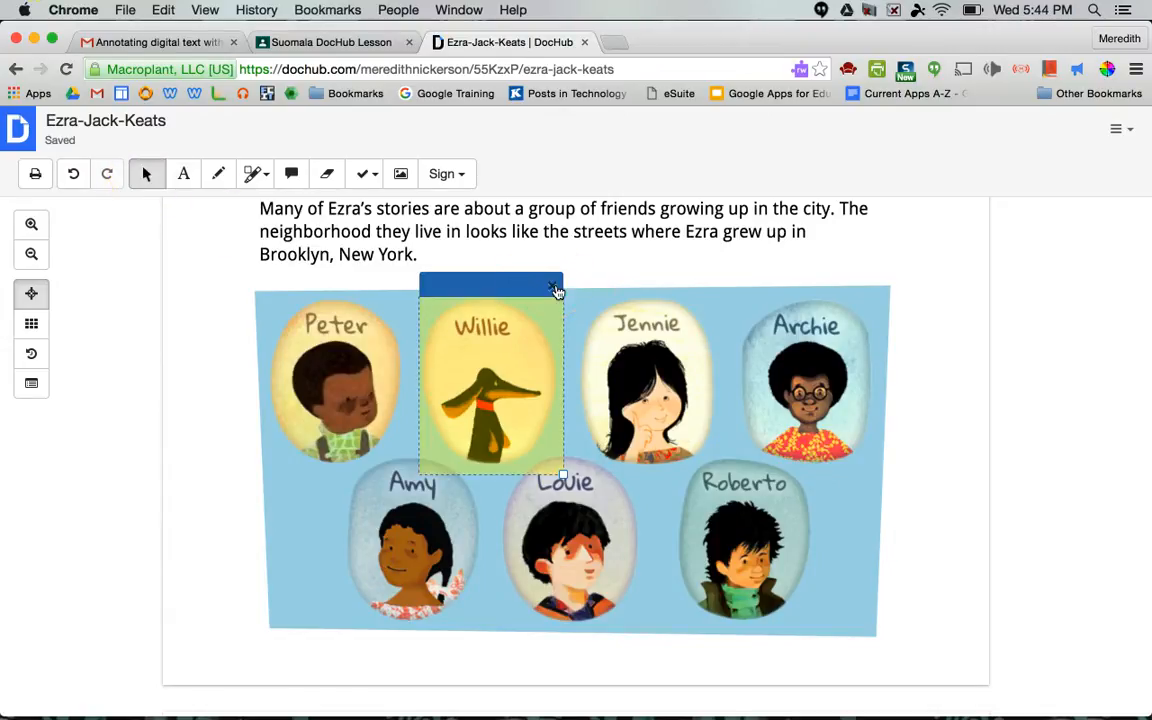
left_click(557, 290)
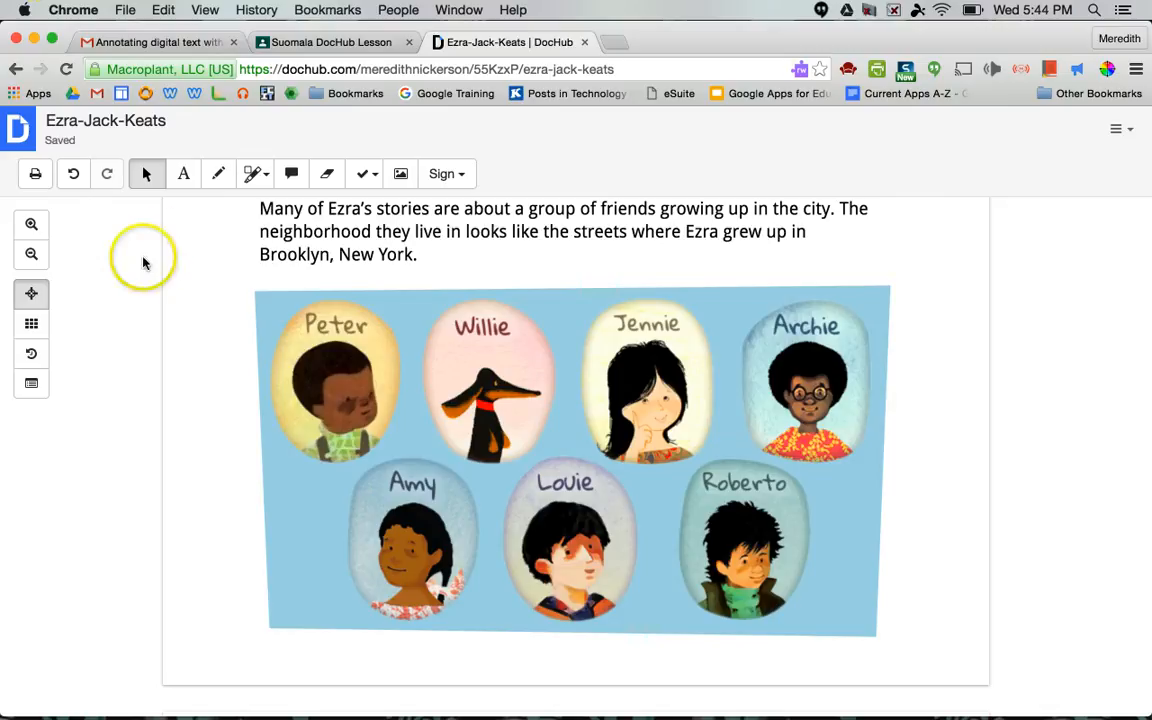
- Draw a freehand line beside and partly over the Peter portrait, and delete that drawing
left_click(219, 178)
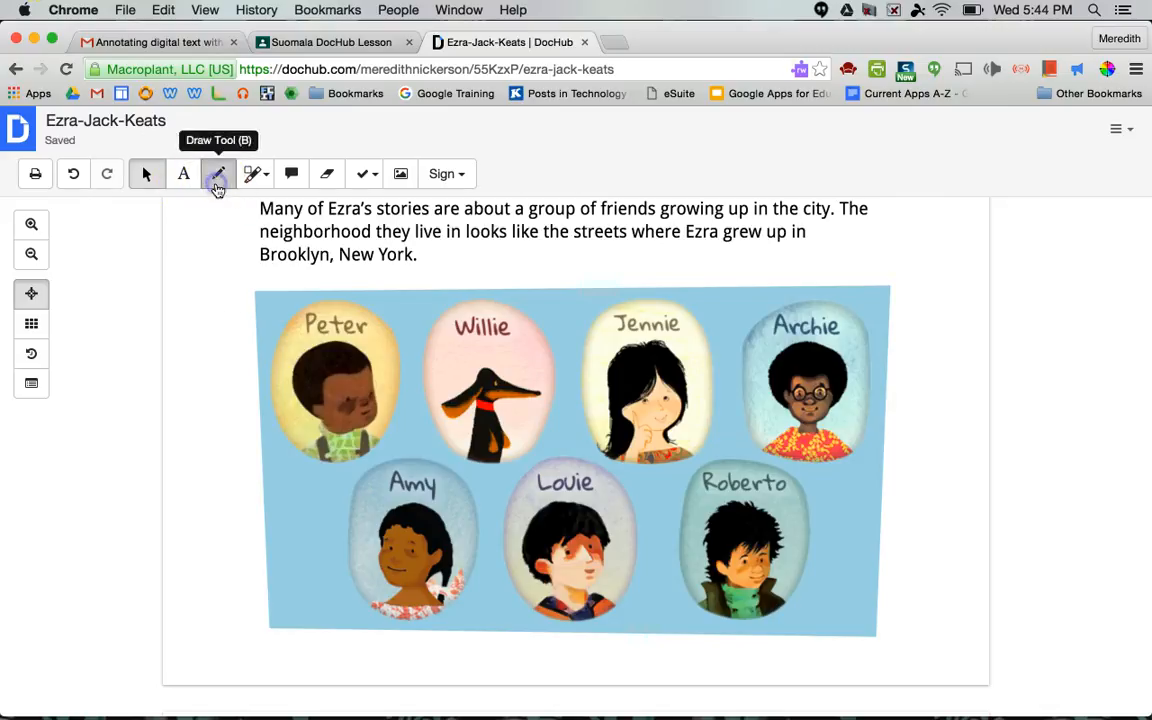
mouse_move(225, 357)
left_mouse_down()
mouse_move(200, 324)
mouse_move(257, 401)
mouse_move(216, 257)
mouse_move(185, 282)
left_mouse_up()
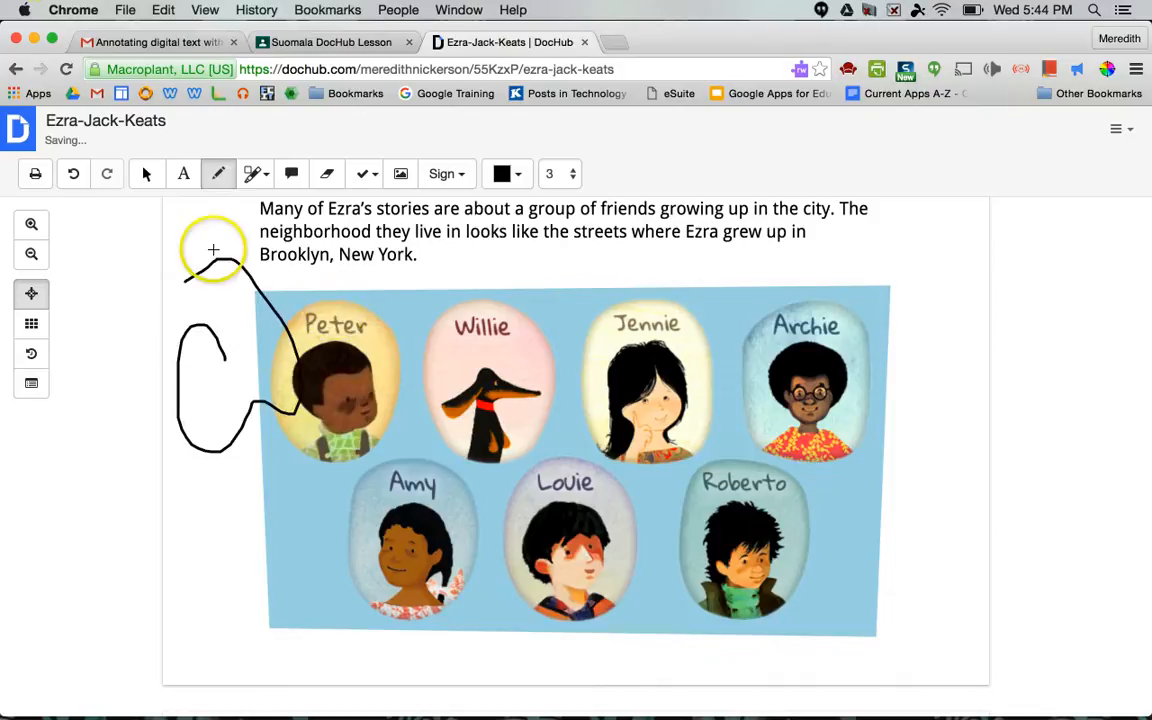
left_click(146, 173)
left_click(231, 272)
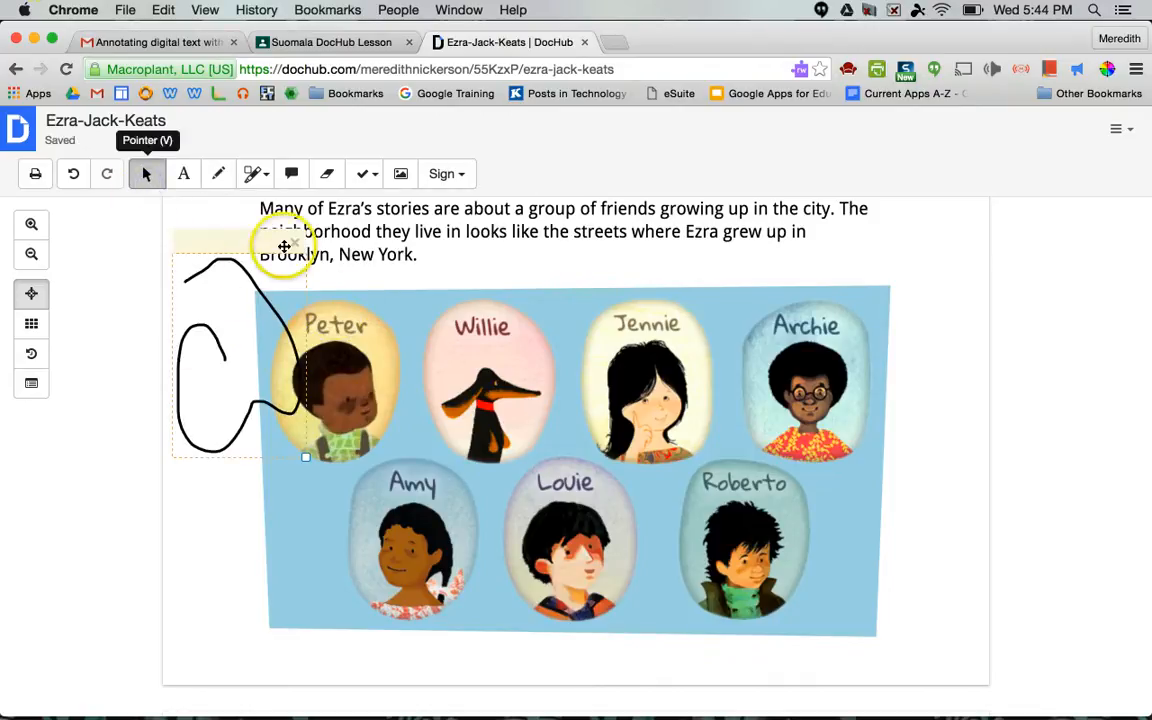
left_click(295, 246)
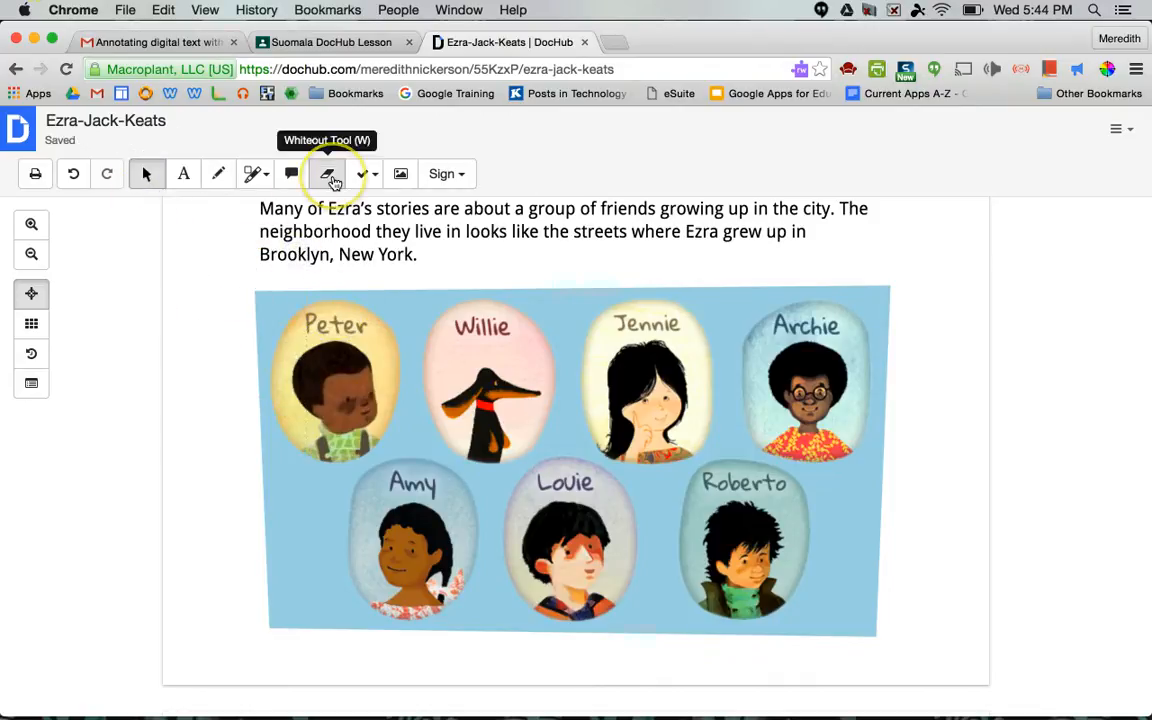
- White out the words "New York." above the characters picture, and delete that whiteout
left_click(333, 180)
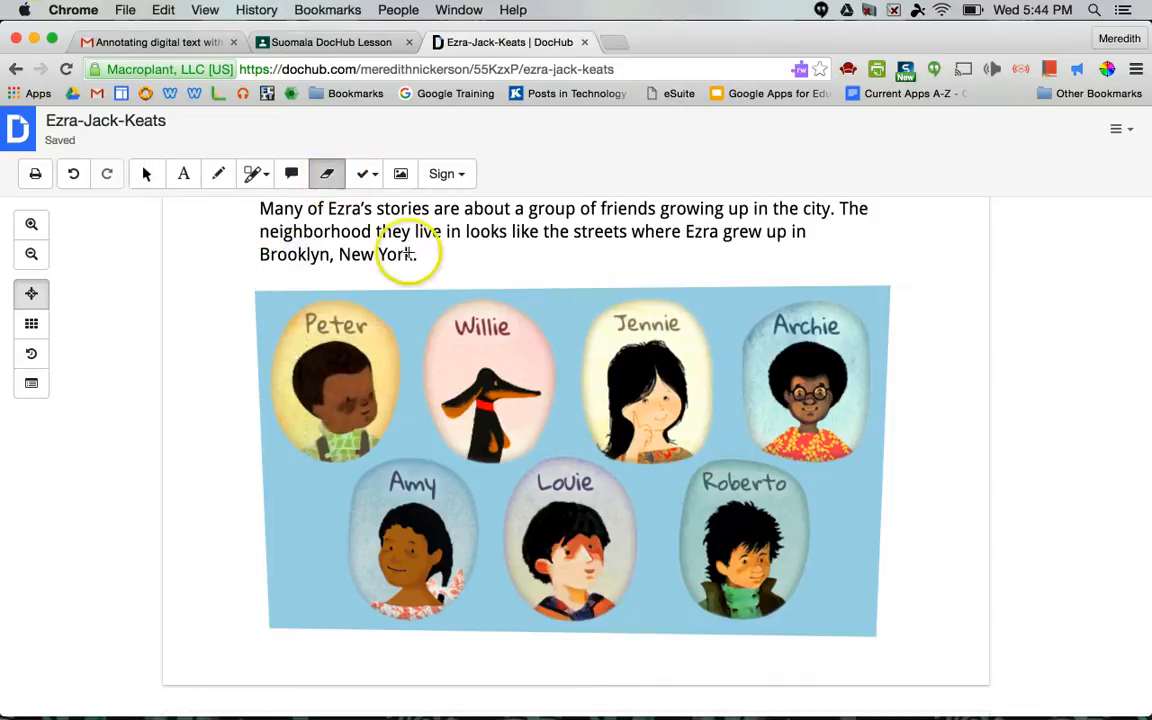
left_click_drag(436, 255, 340, 262)
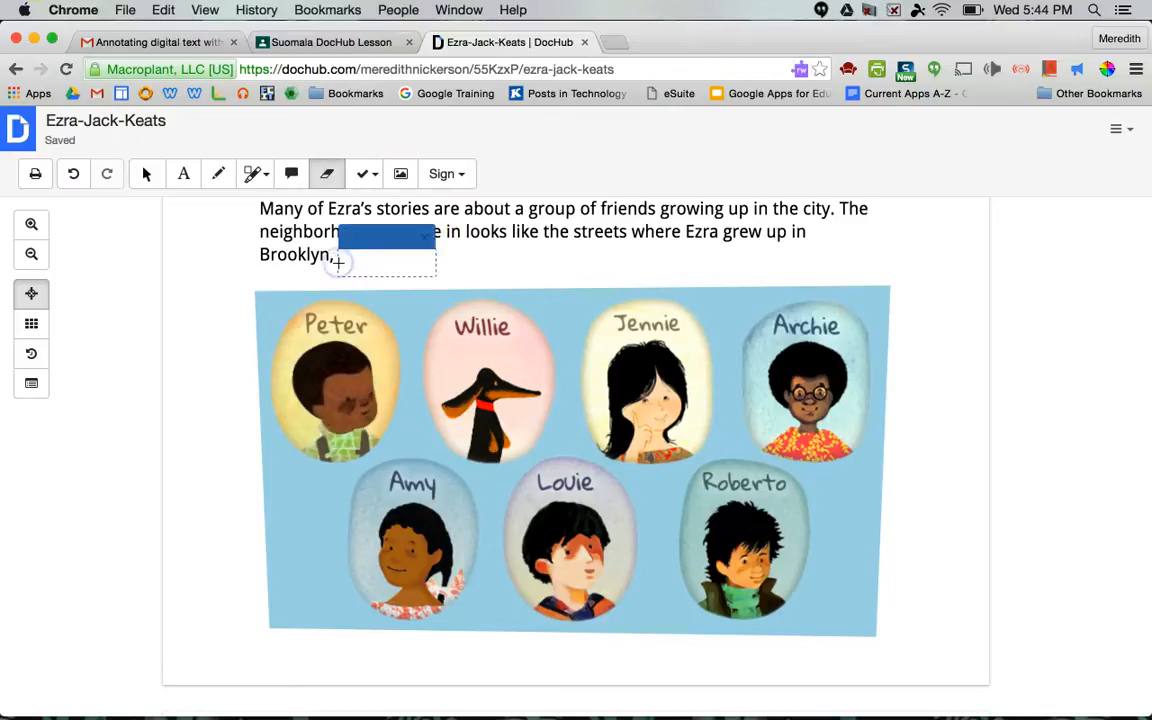
left_click(426, 236)
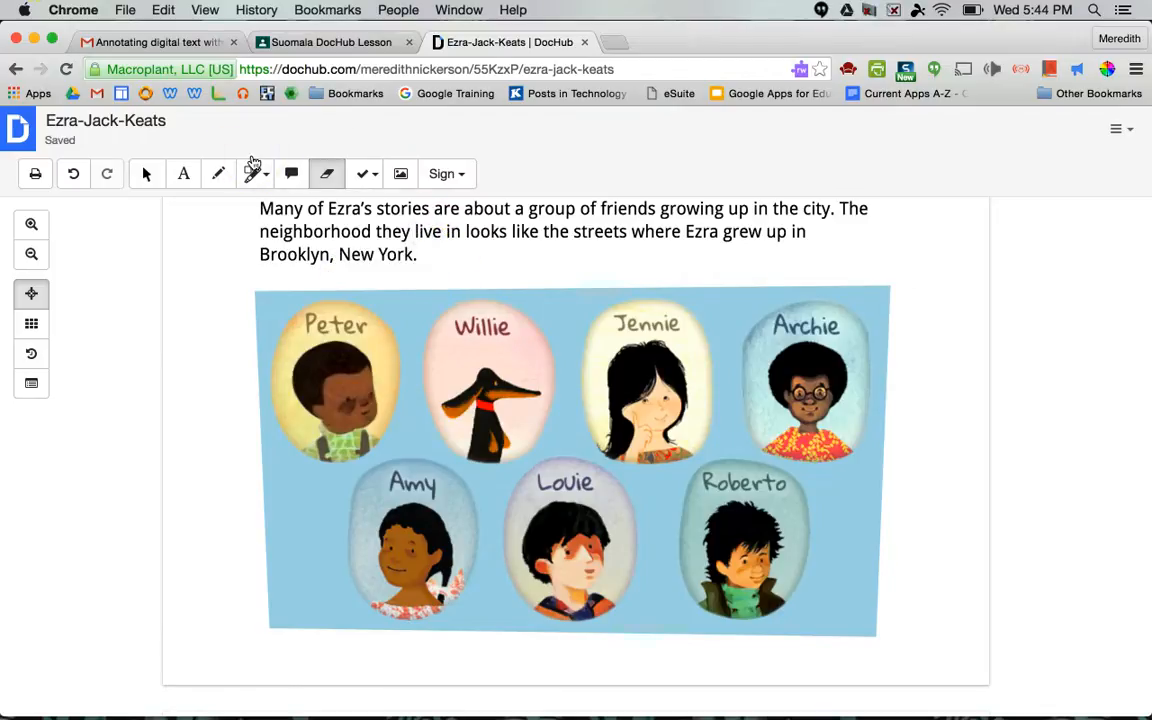
- Stamp a smiley face on page 2 in front of the line beginning "draw and paint" in the Ezra's Youth text
left_click(375, 174)
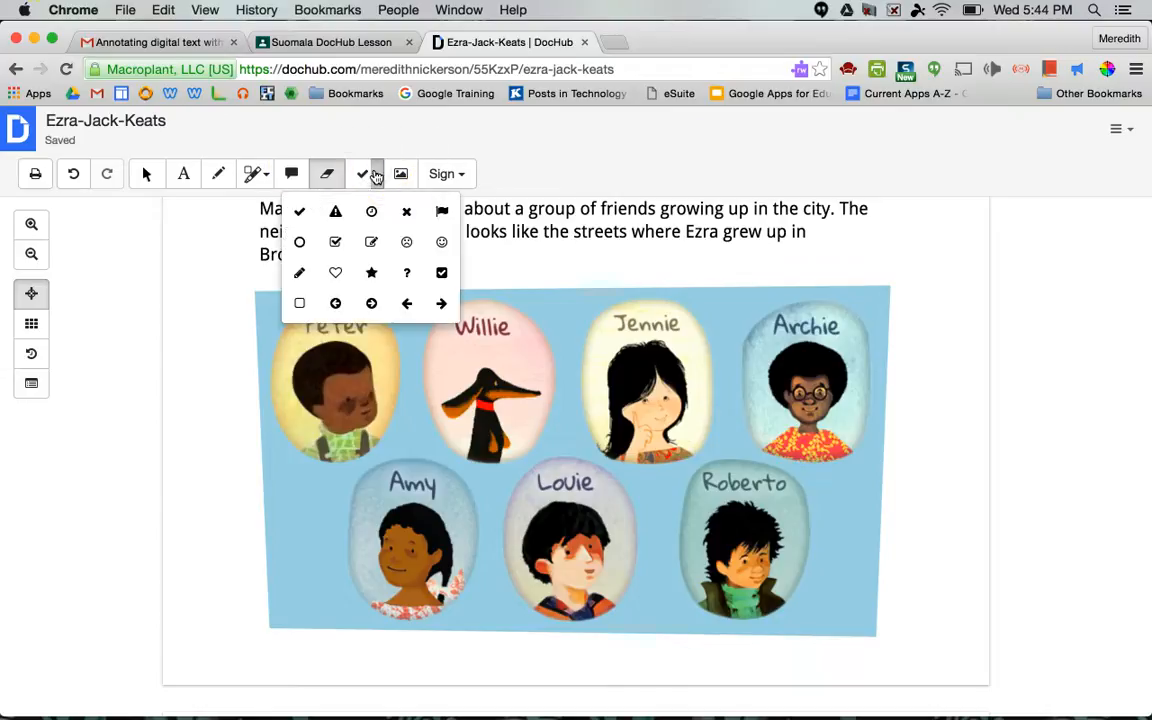
left_click(248, 250)
scroll(248, 260, "down", 10)
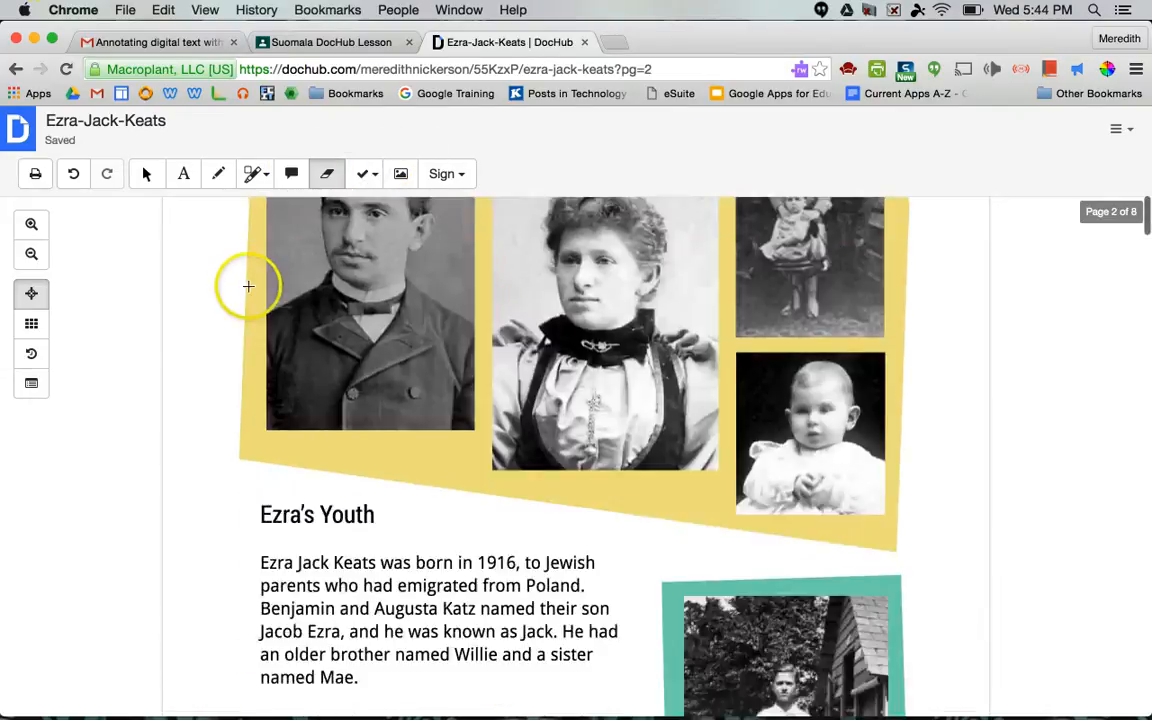
scroll(248, 287, "down", 3)
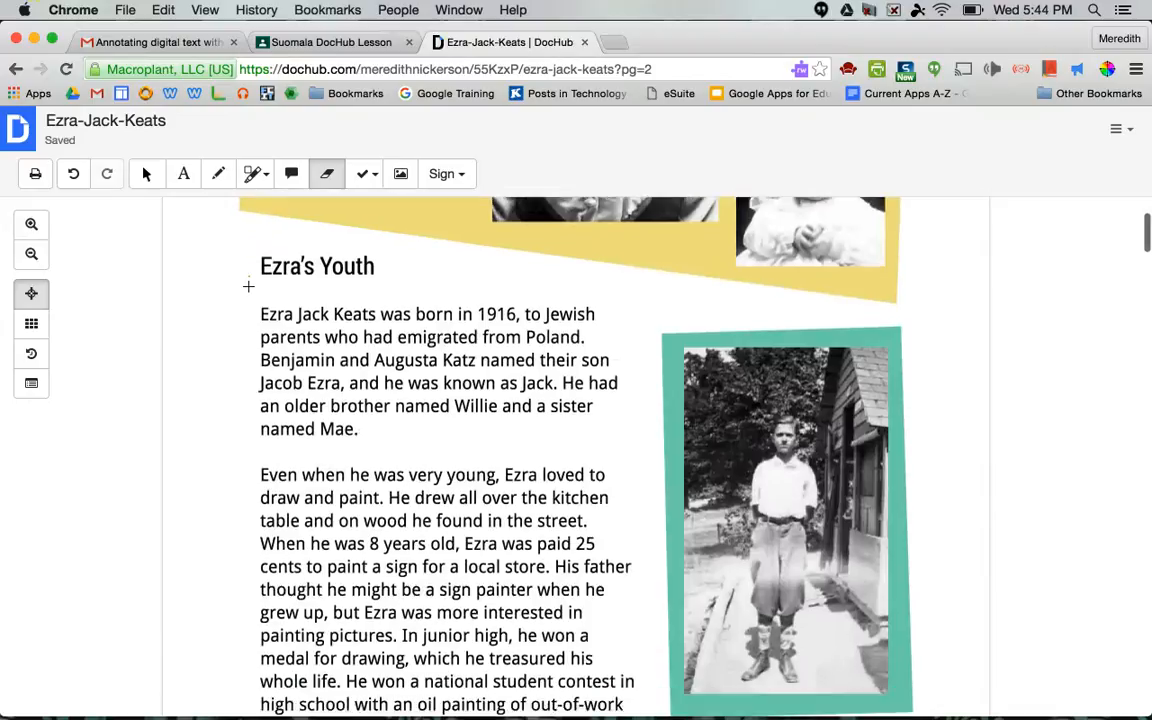
scroll(248, 287, "down", 3)
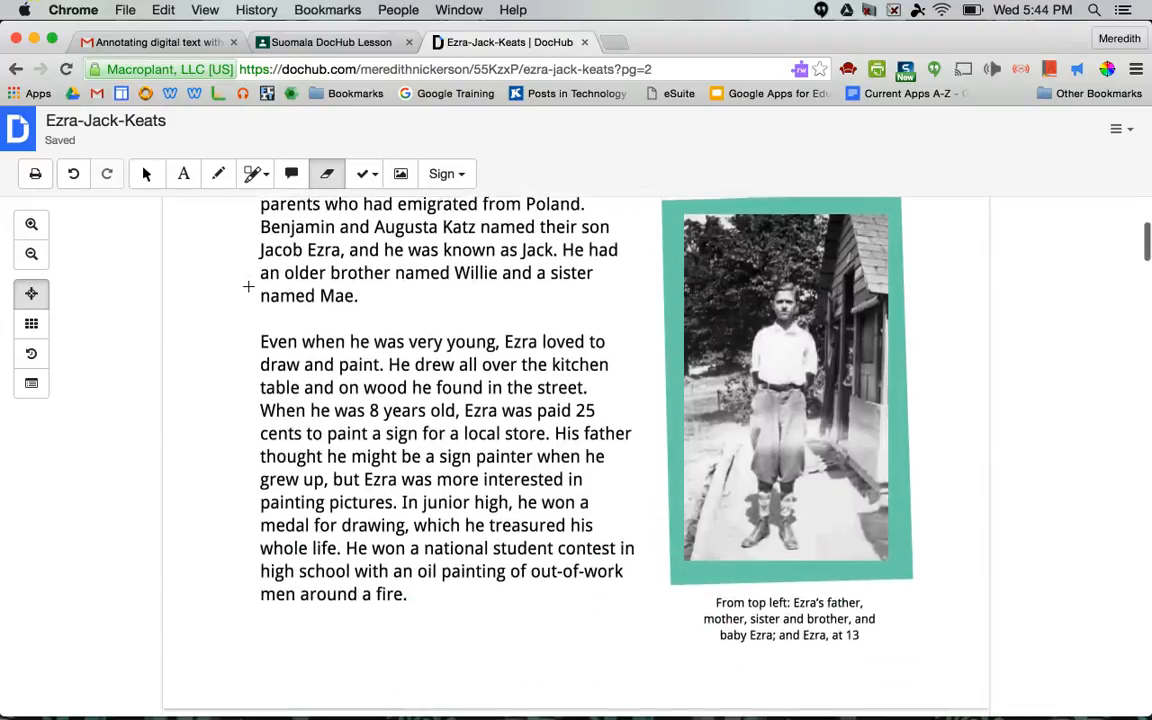
left_click(289, 176)
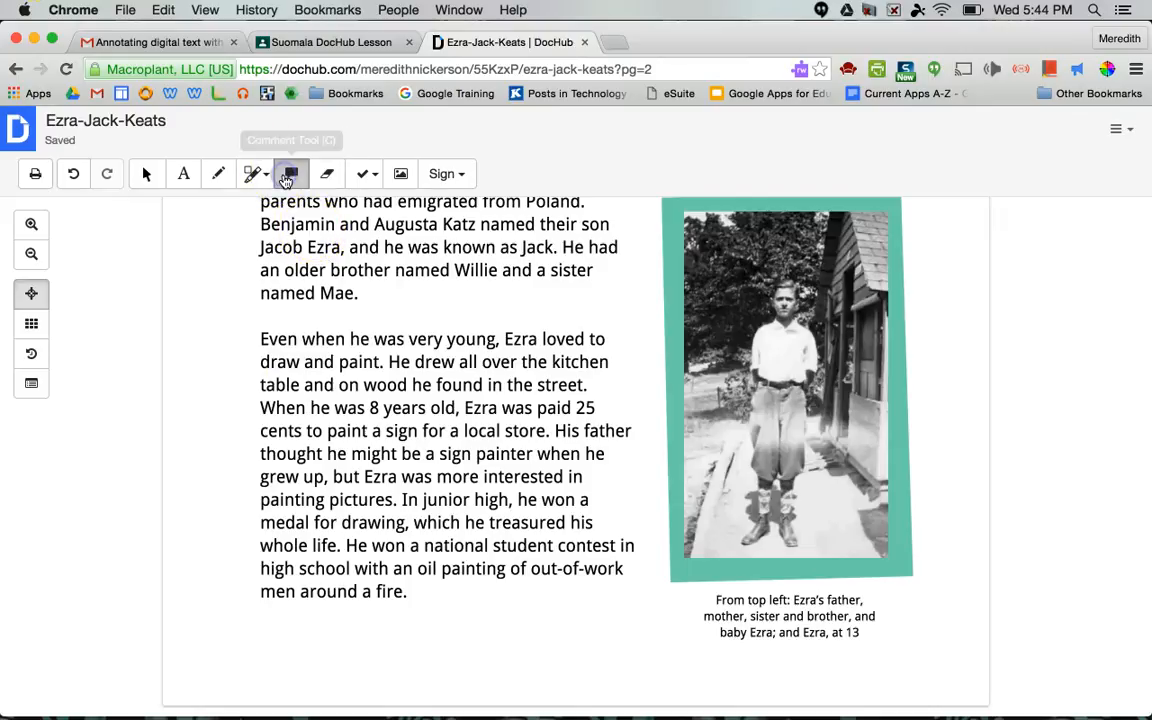
left_click(364, 176)
left_click(373, 175)
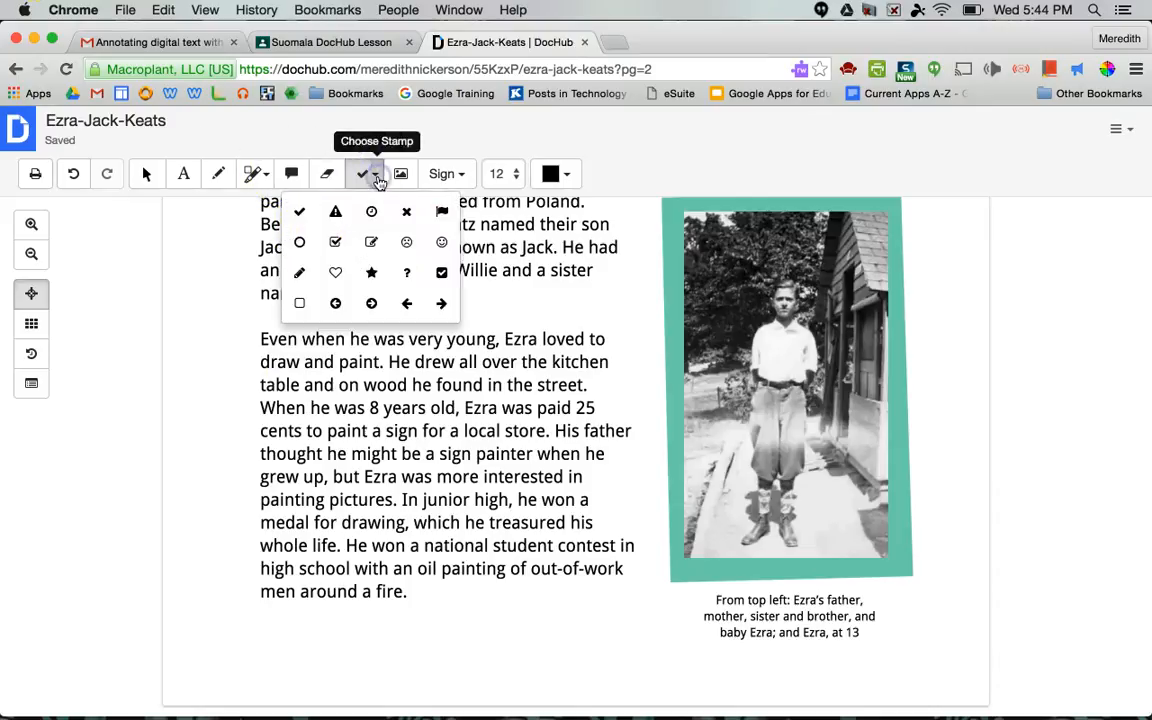
left_click(406, 242)
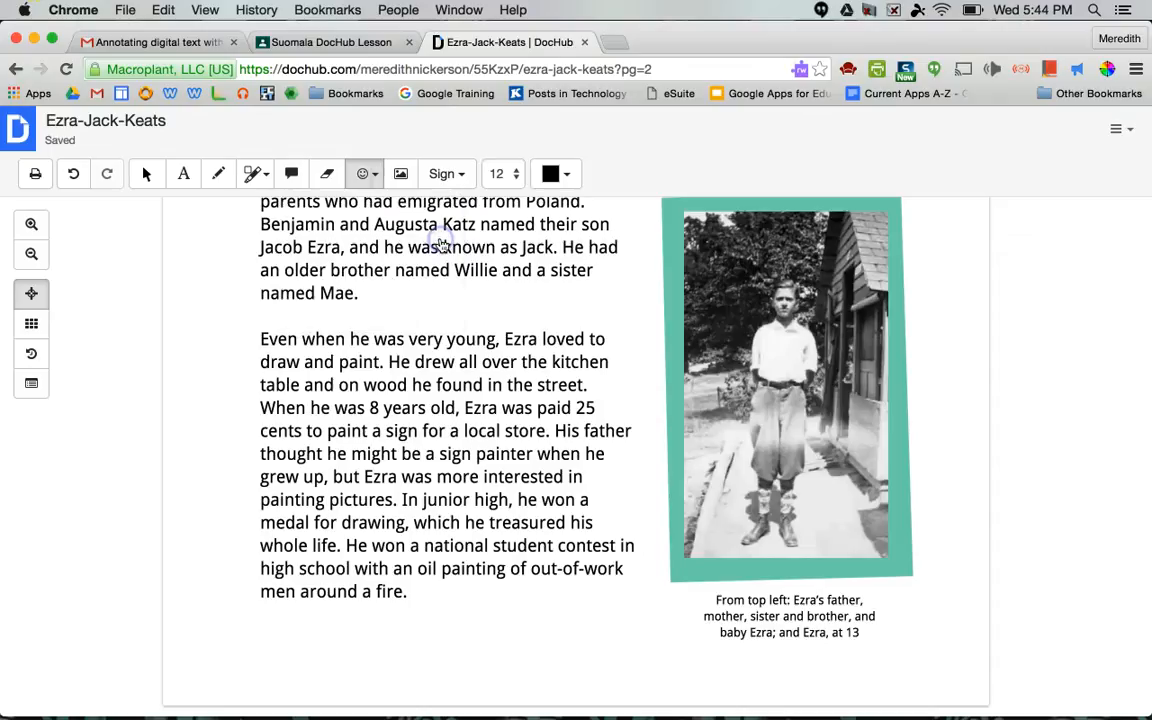
left_click(246, 362)
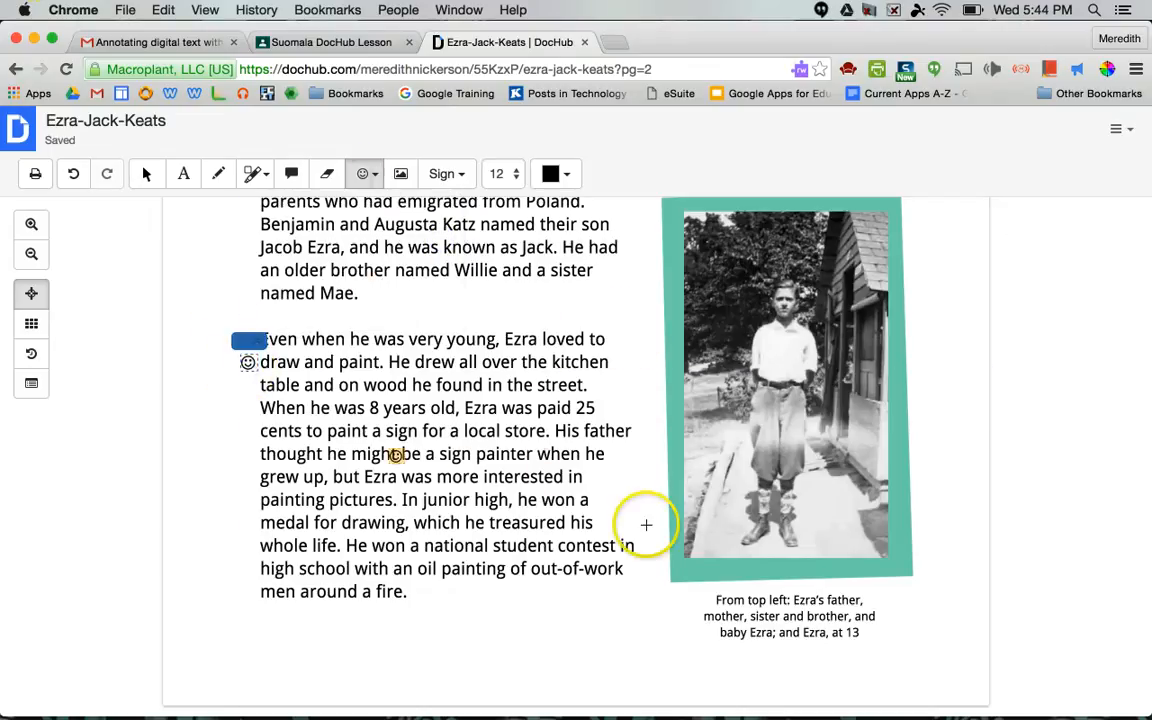
- Stamp a star after "men around a fire." at the end of the Ezra's Youth text, and delete that star
left_click(374, 172)
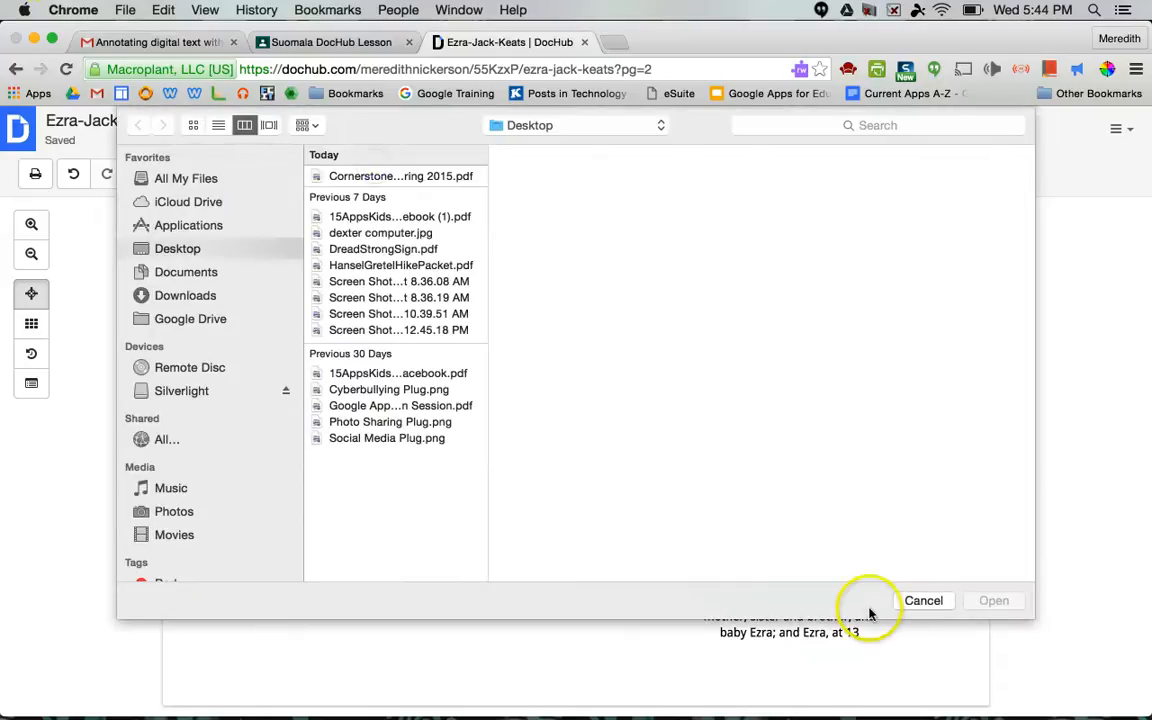
left_click(914, 602)
left_click(372, 174)
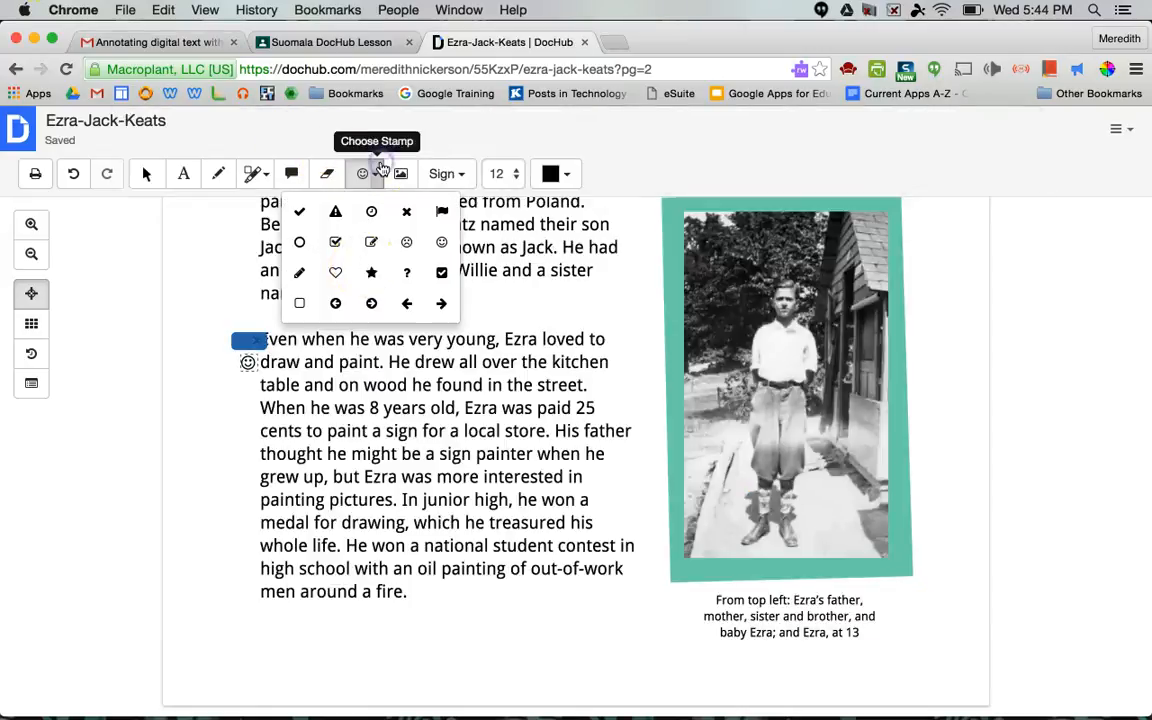
left_click(368, 273)
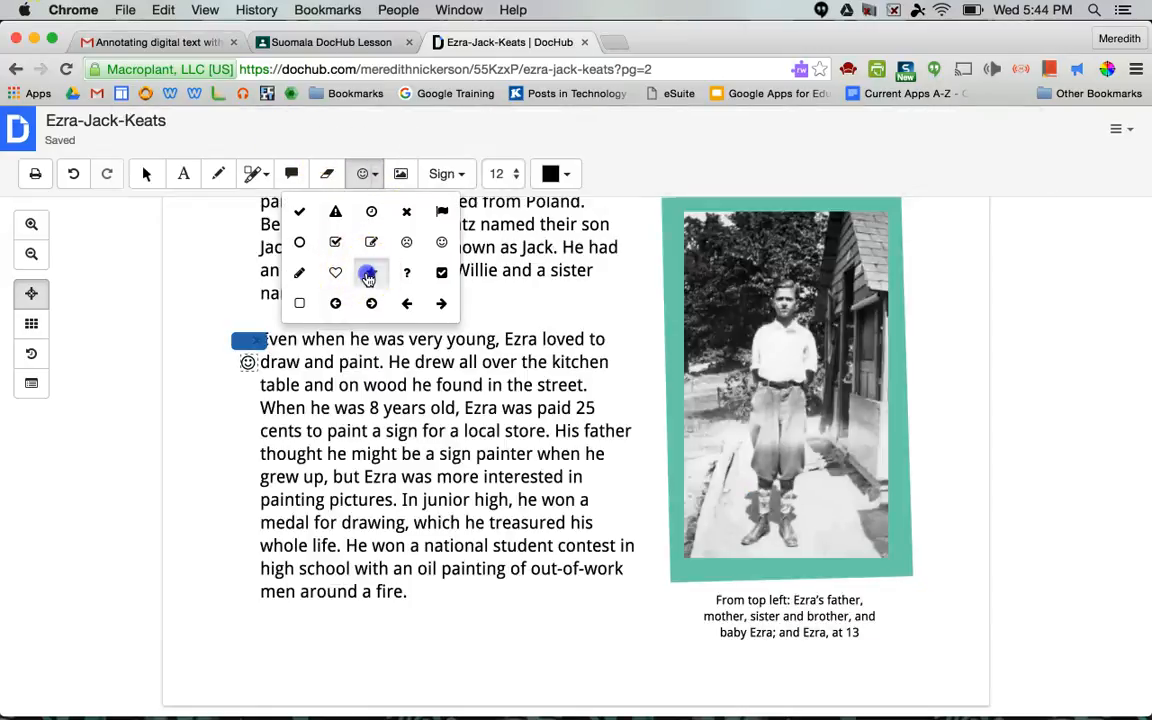
left_click(416, 593)
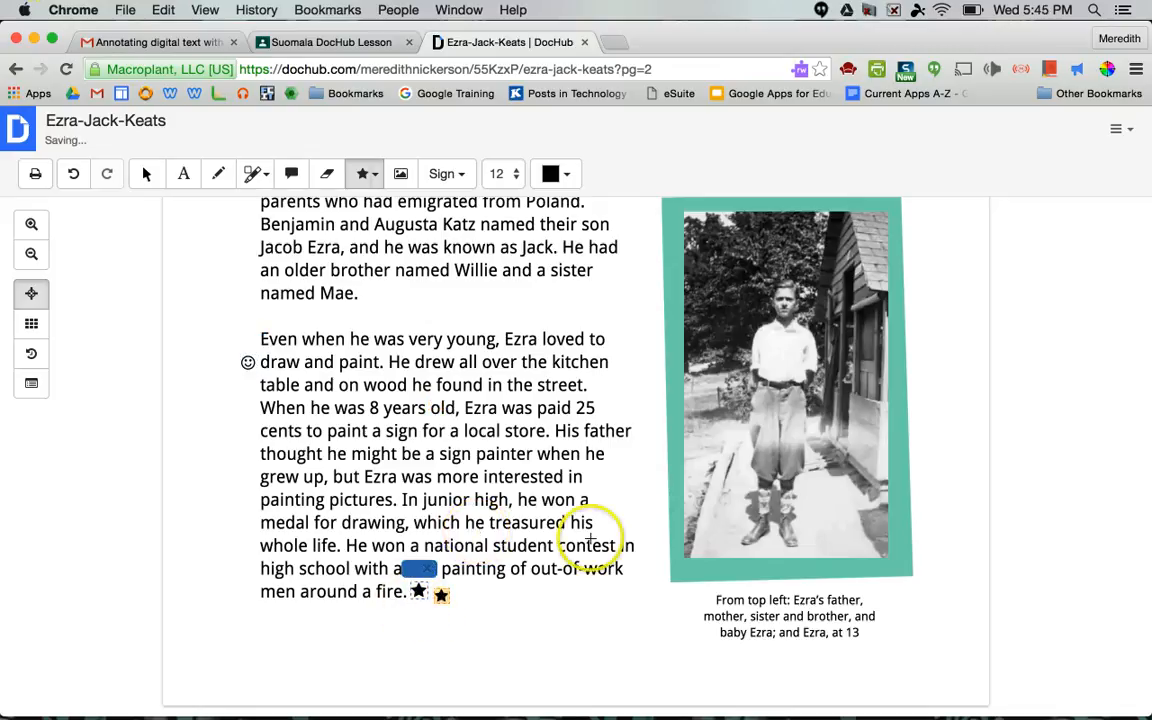
left_click(429, 572)
scroll(762, 460, "down", 3)
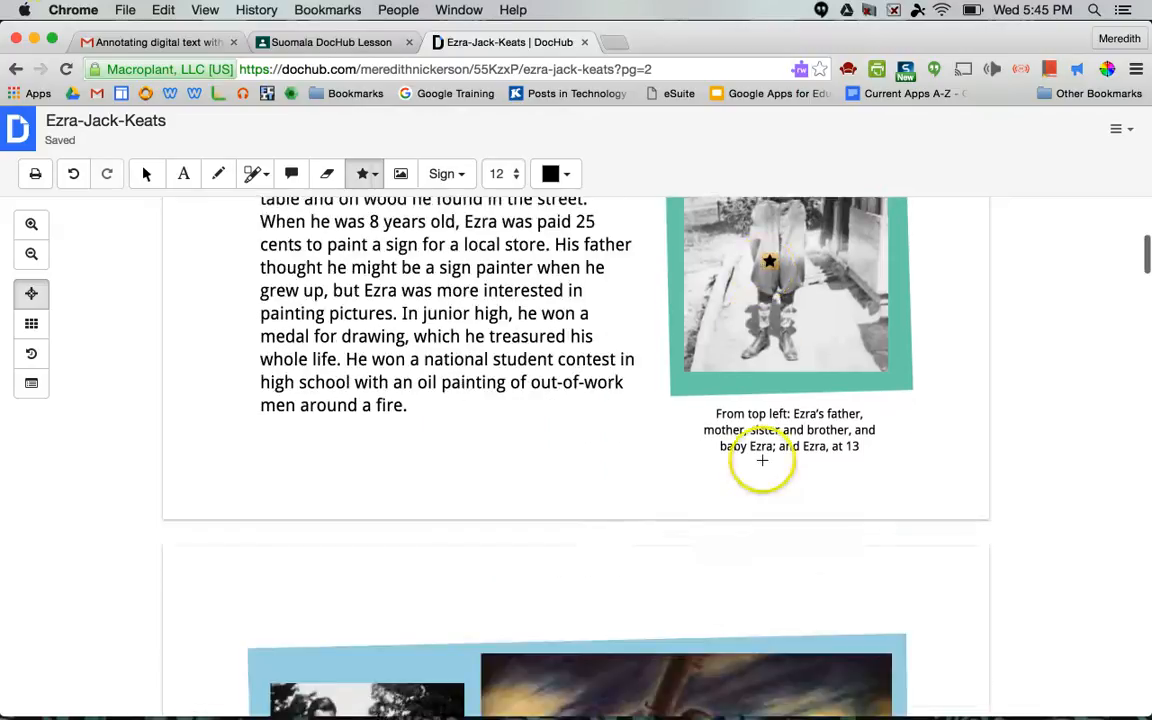
scroll(762, 460, "down", 10)
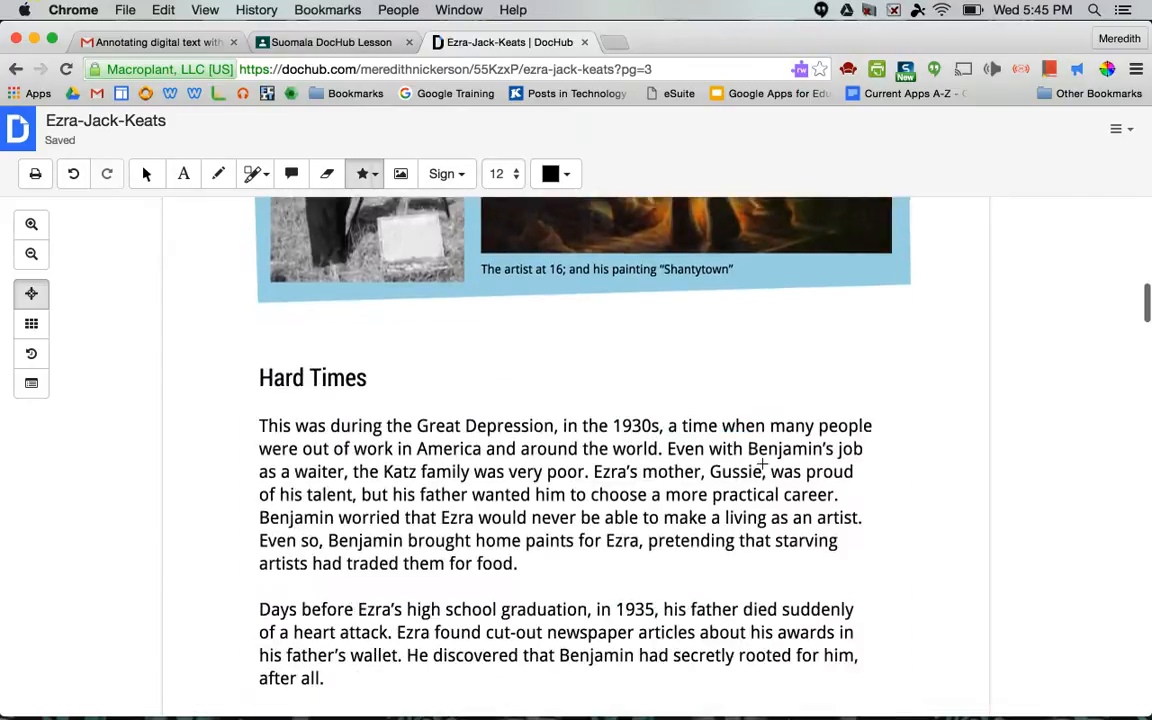
scroll(762, 463, "down", 1)
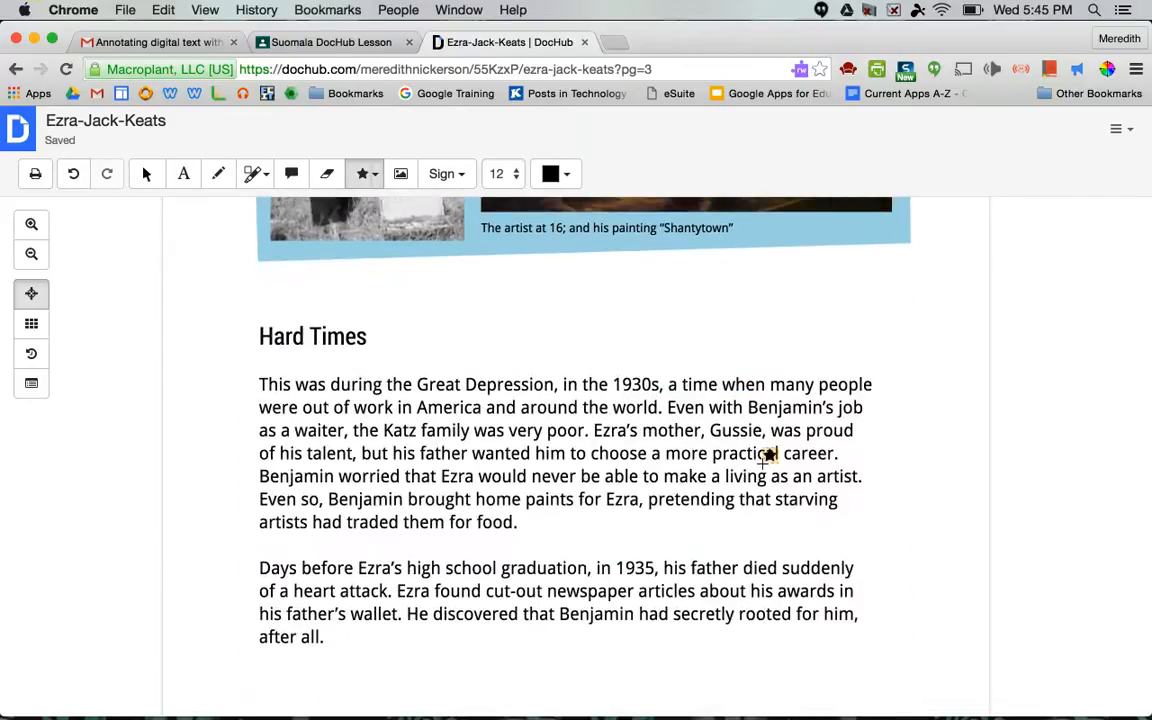
scroll(765, 455, "up", 12)
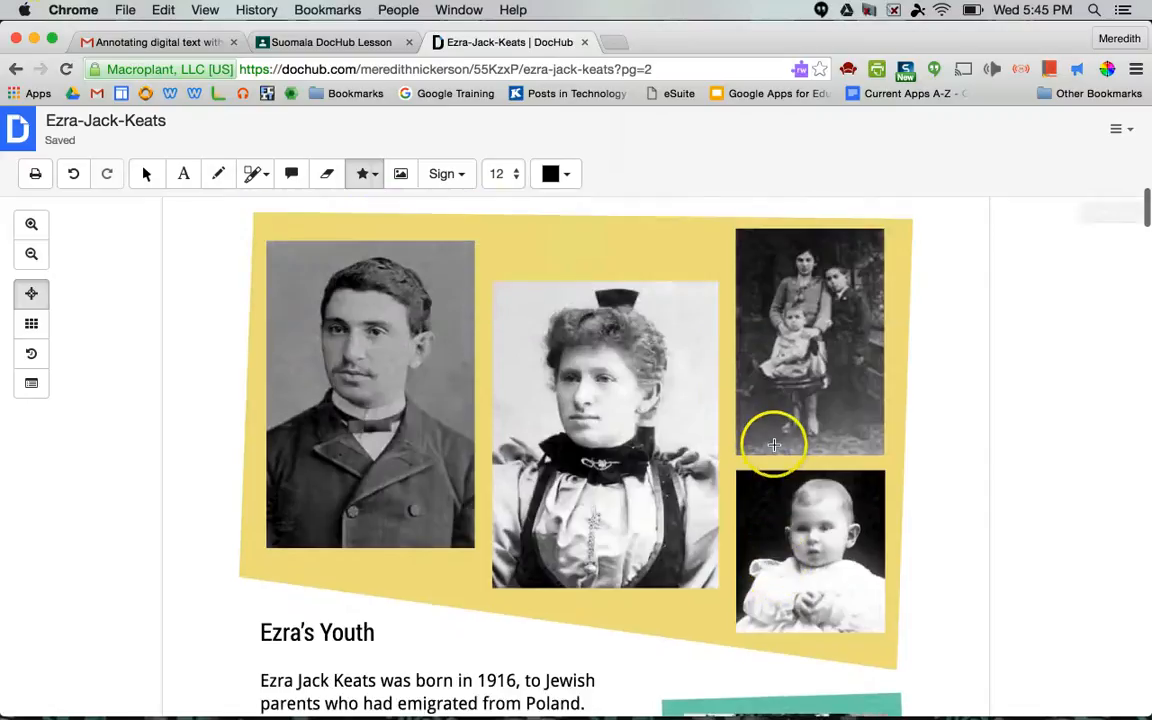
scroll(774, 444, "up", 10)
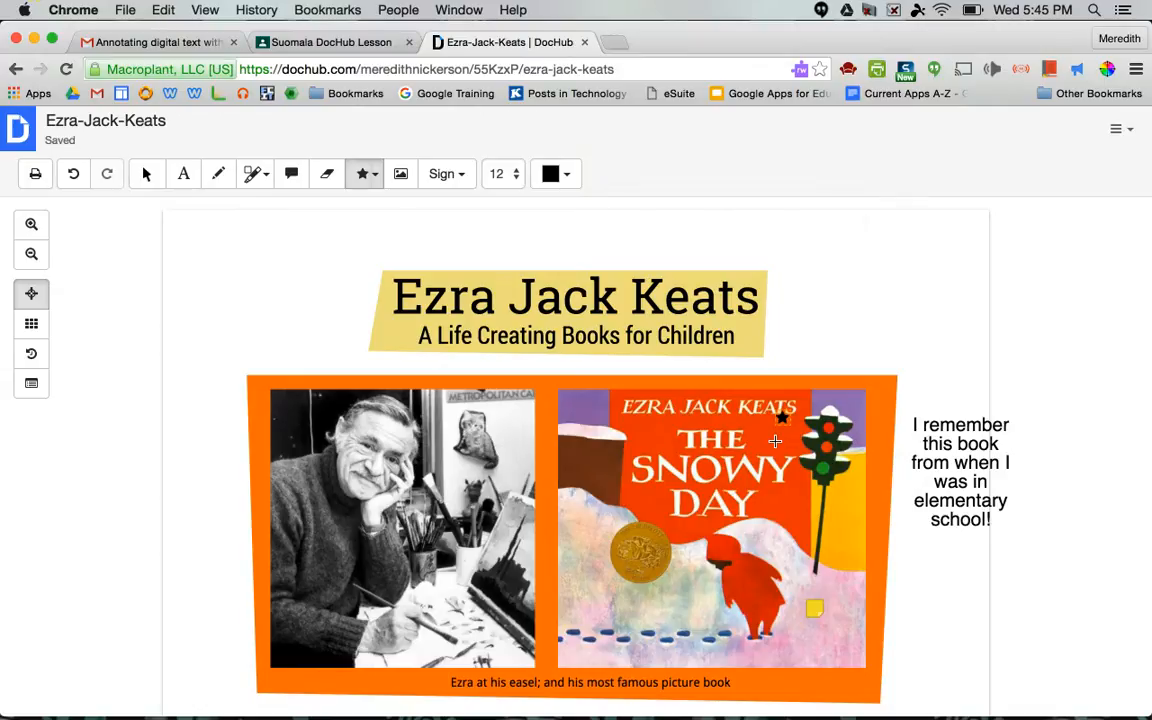
- Export a copy of the annotated Ezra-Jack-Keats document to Google Drive
left_click(1131, 134)
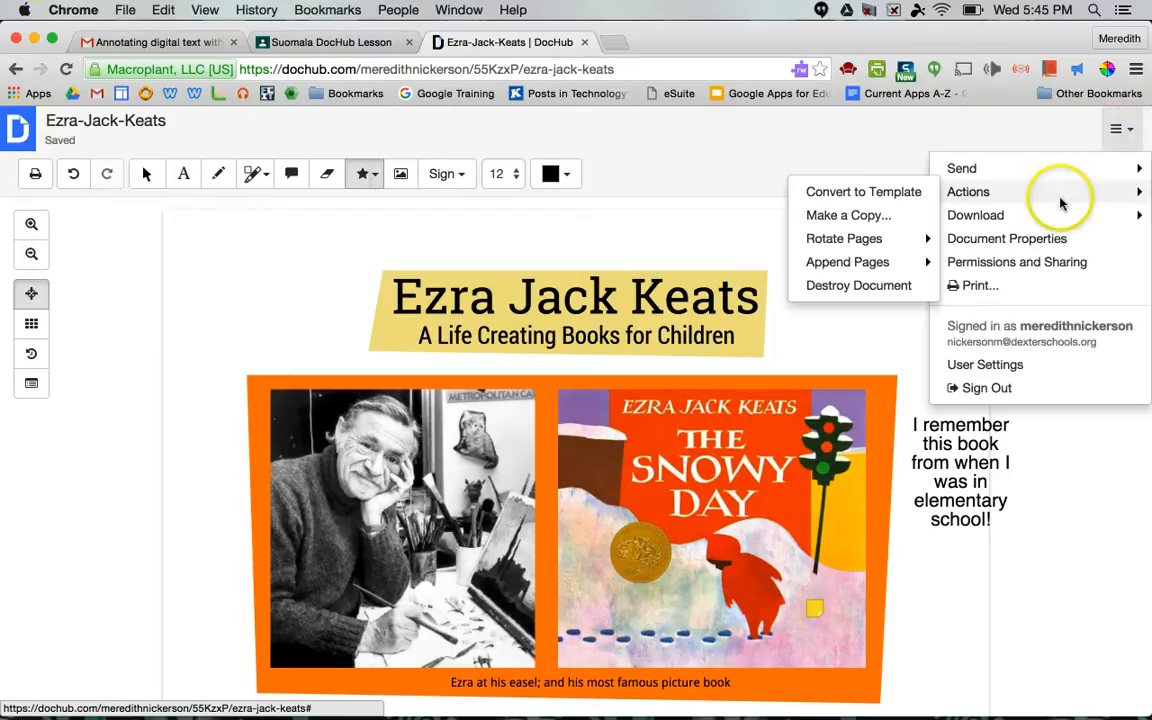
mouse_move(1056, 214)
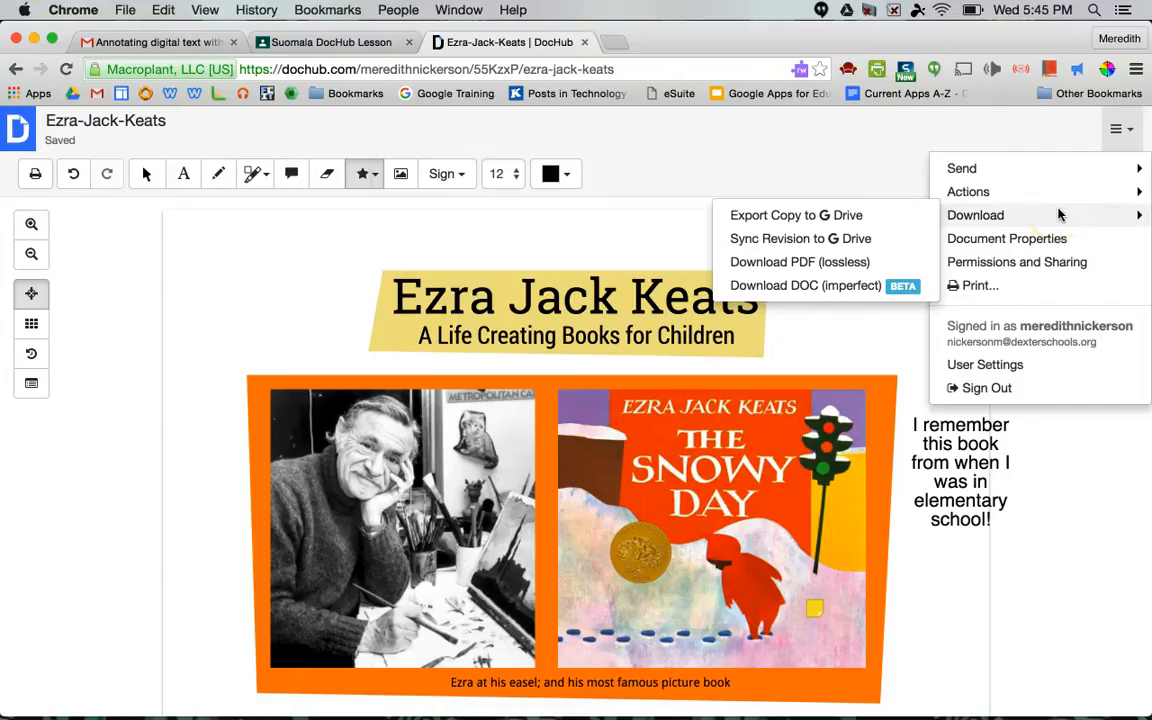
left_click(893, 226)
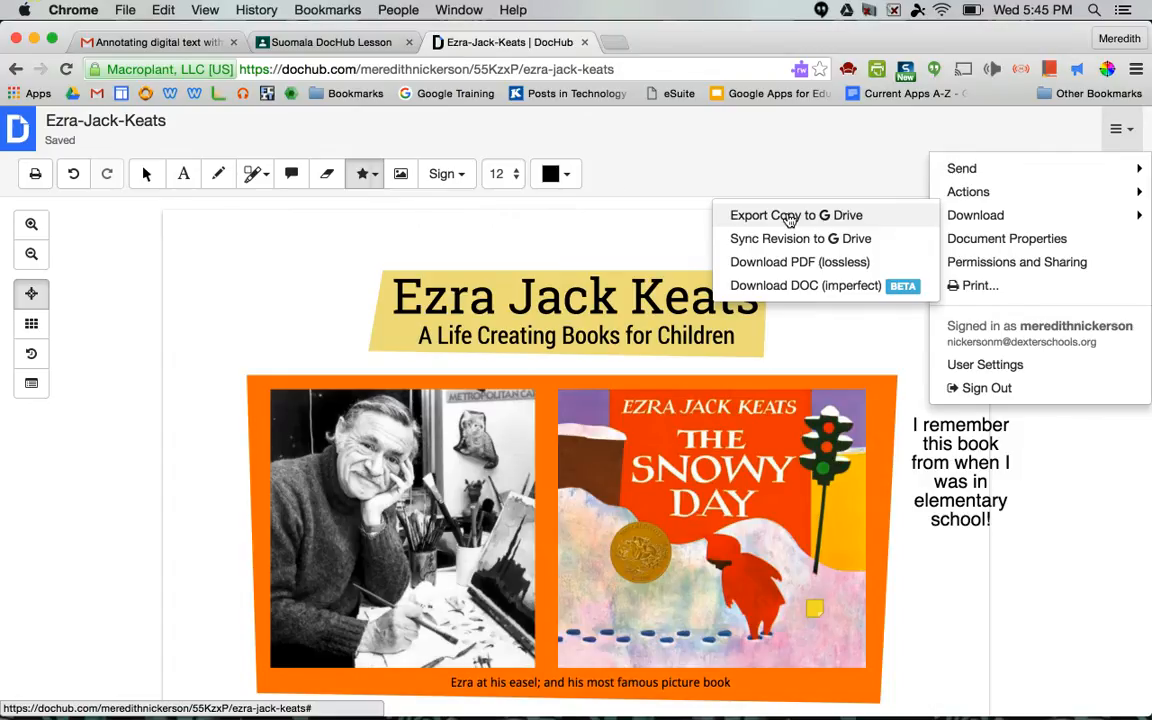
left_click(788, 245)
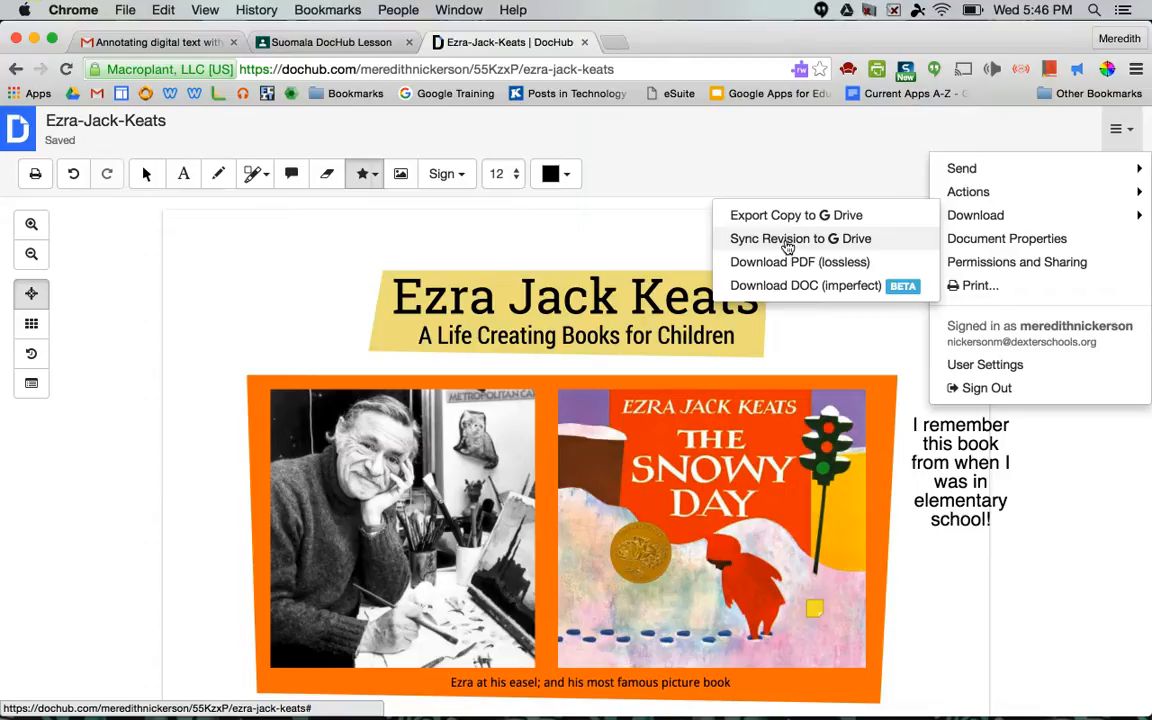
left_click(776, 242)
left_click(757, 222)
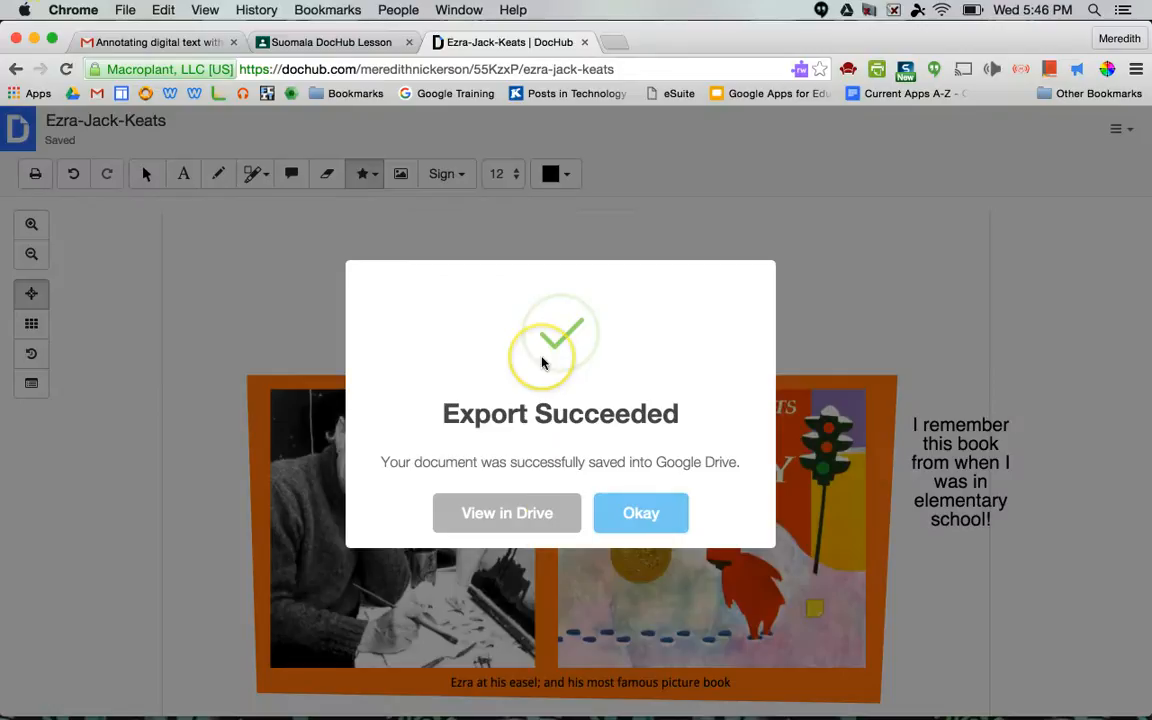
- View the exported copy in Google Drive and check the text note, comment and smiley stamp on its first two pages
left_click(540, 513)
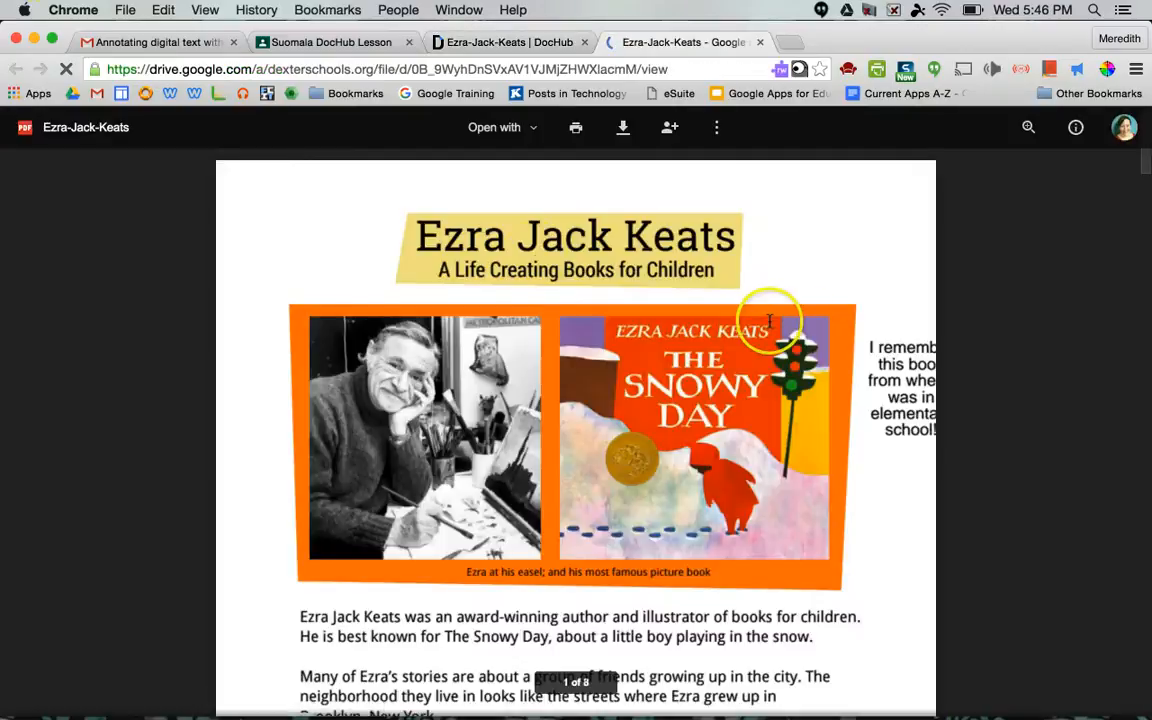
scroll(897, 385, "down", 3)
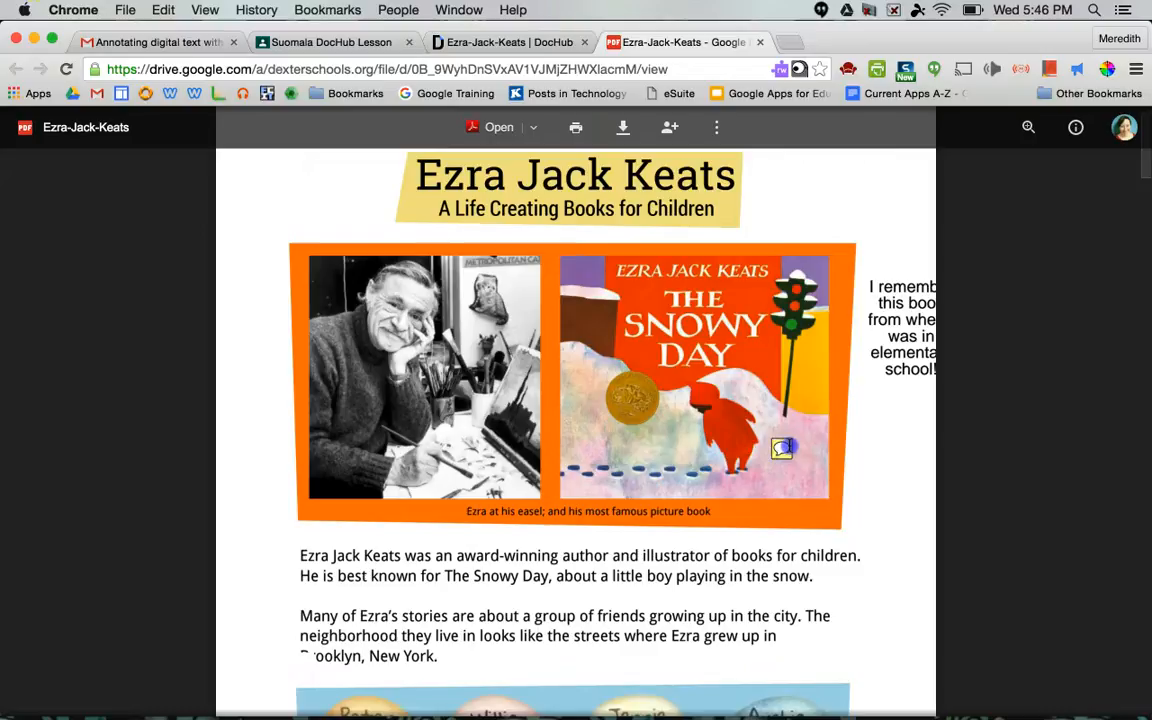
scroll(775, 446, "down", 3)
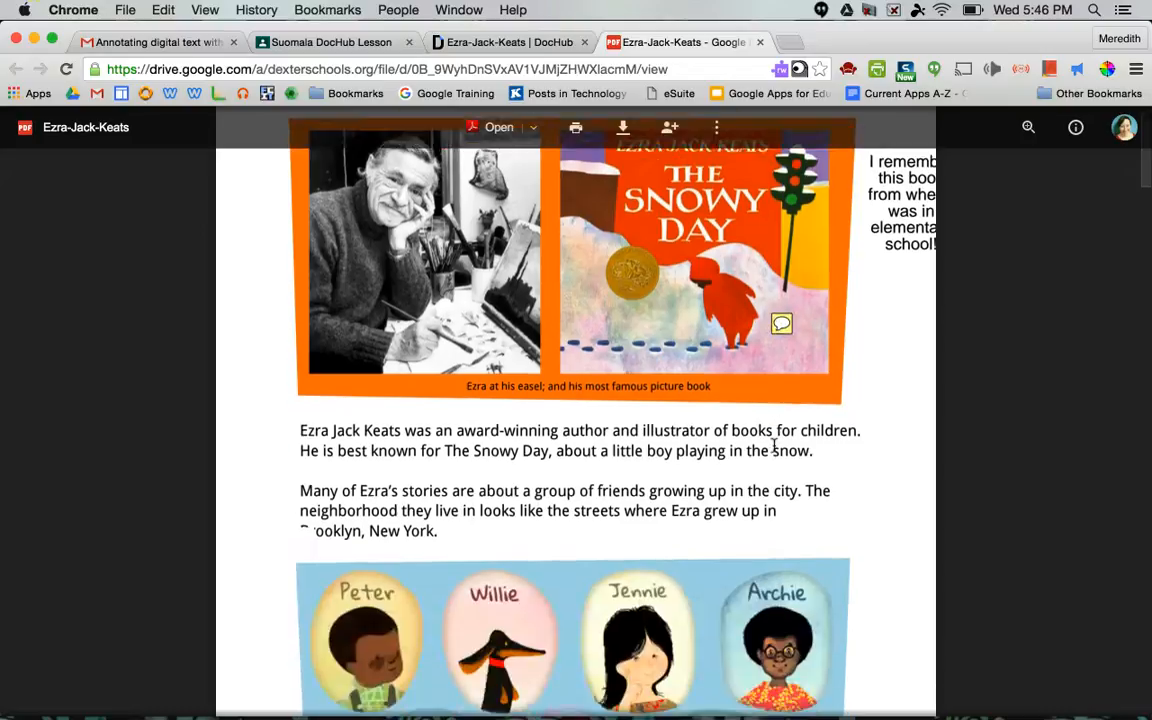
scroll(775, 446, "up", 3)
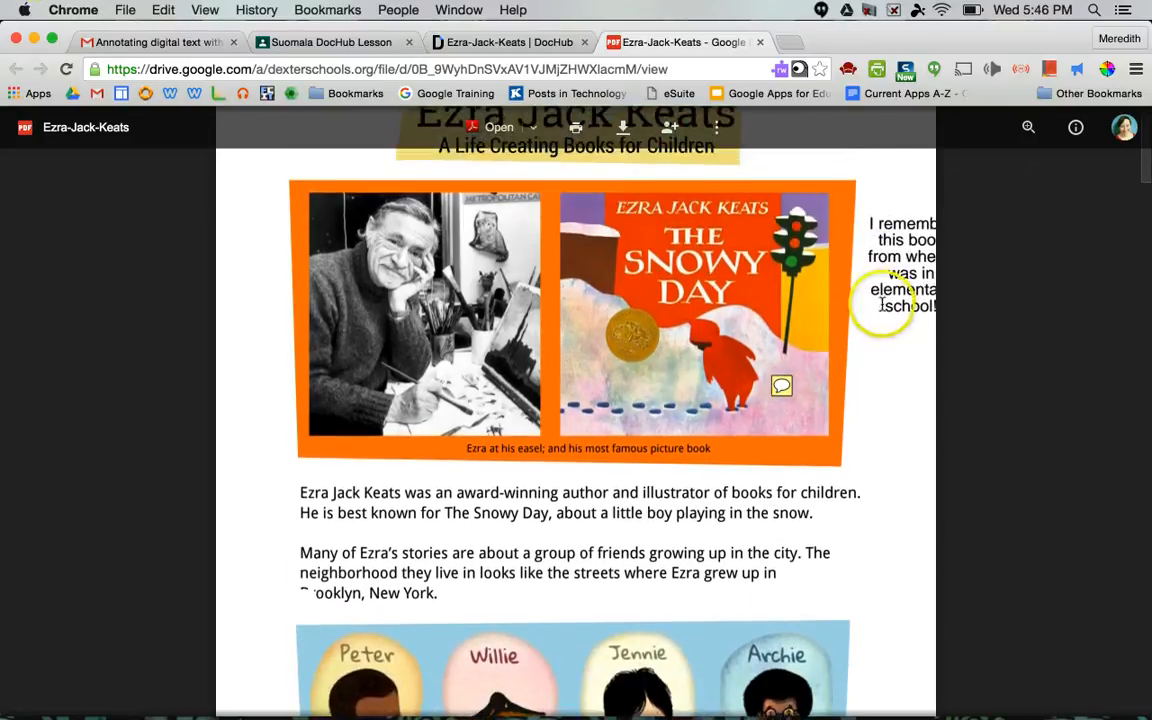
scroll(882, 305, "down", 10)
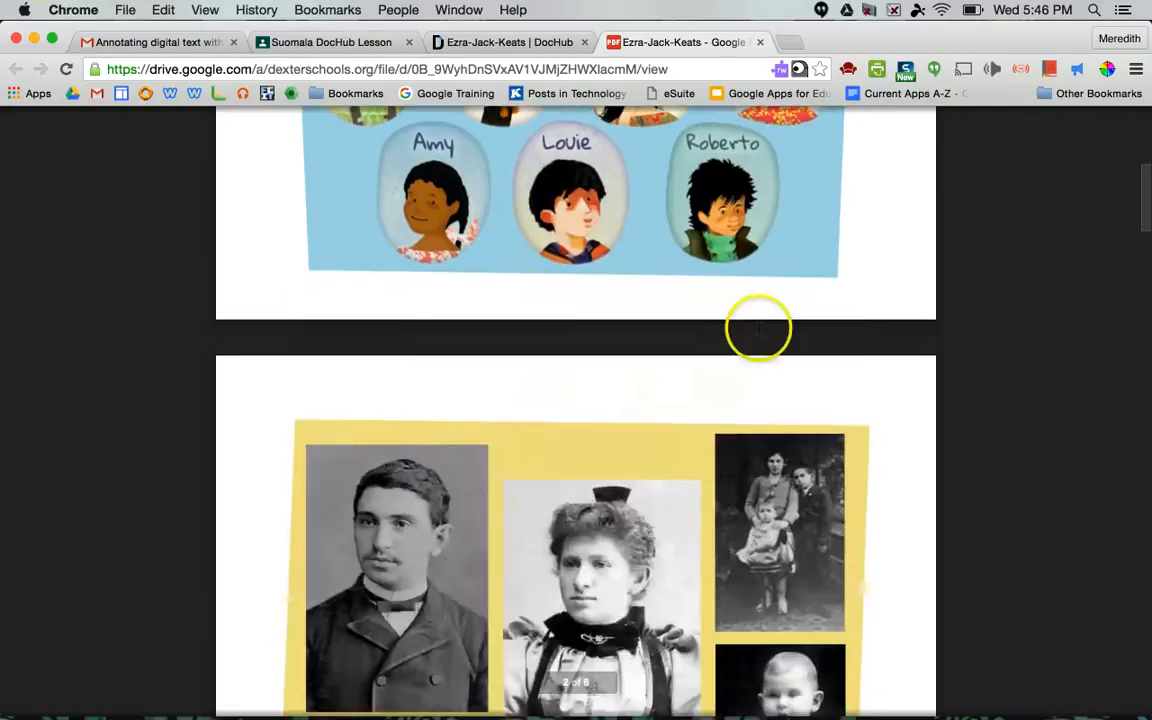
scroll(758, 328, "down", 8)
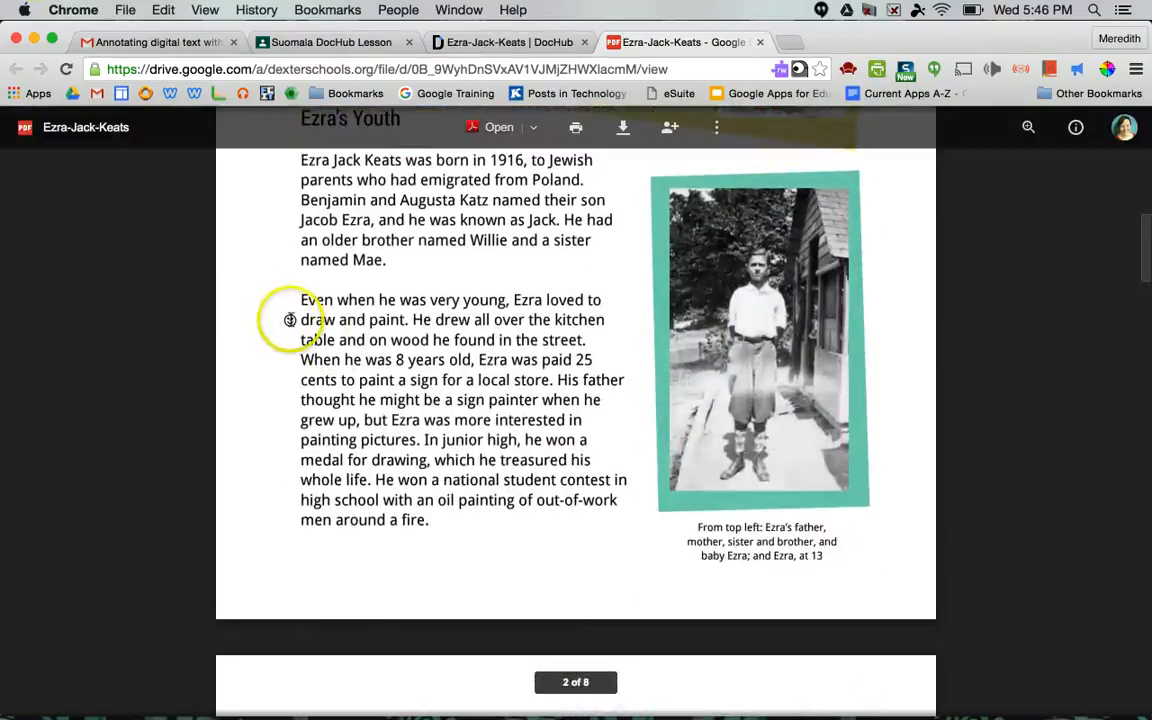
- Look through pages 3 and 4 of the exported PDF, from Hard Times to Ezra's Early Career
scroll(497, 350, "down", 8)
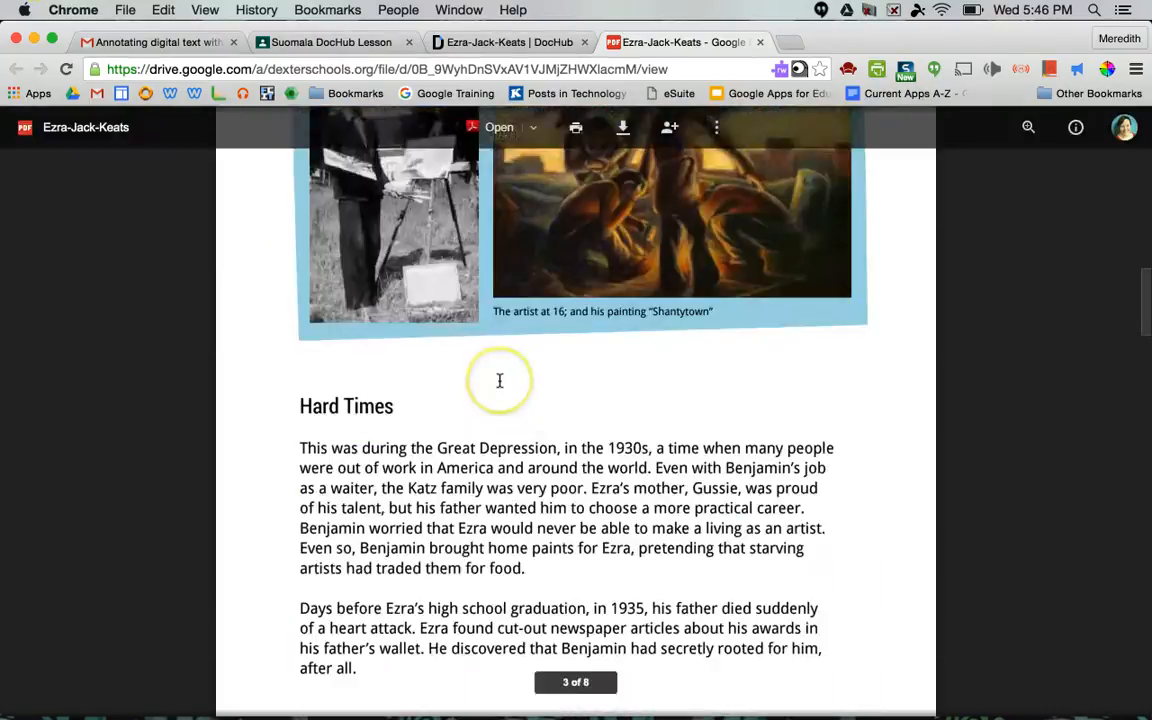
scroll(500, 380, "down", 2)
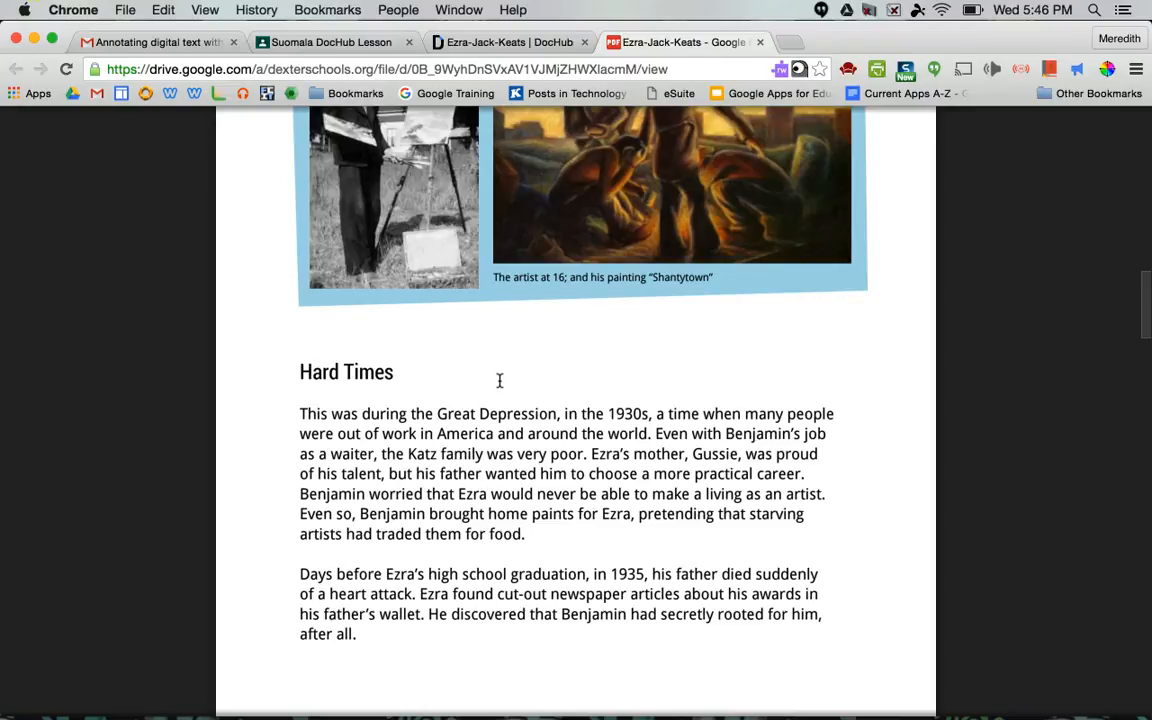
scroll(500, 380, "up", 3)
scroll(501, 378, "down", 12)
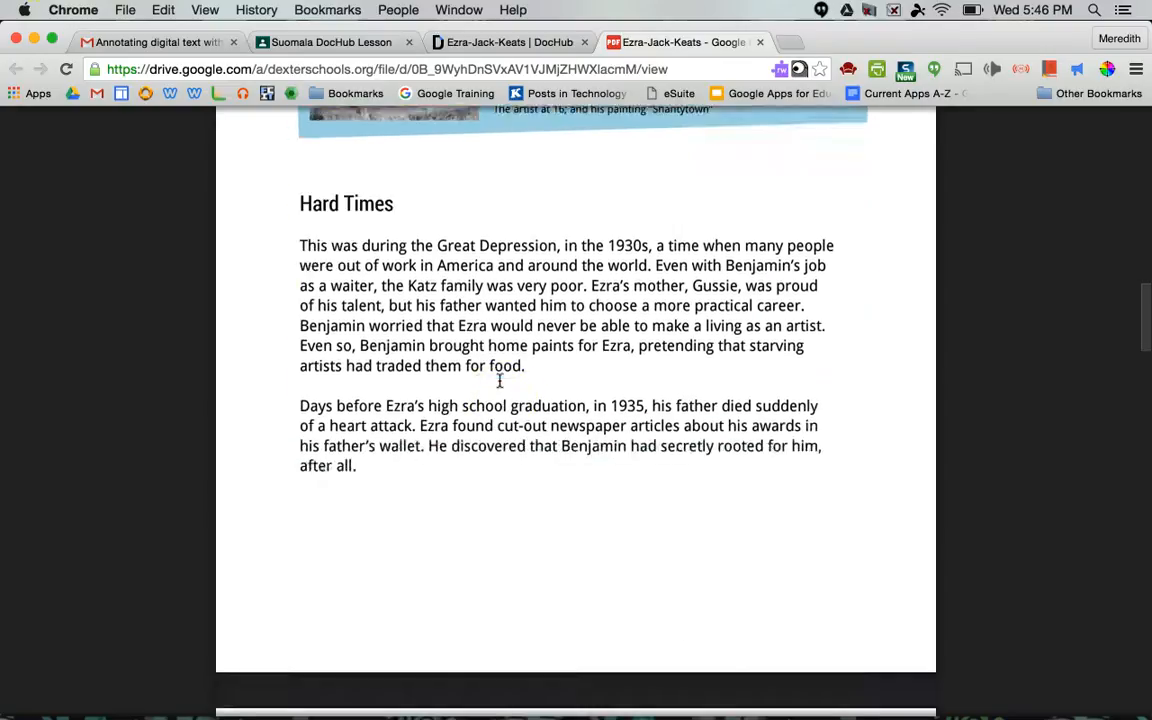
left_click(503, 400)
scroll(503, 400, "down", 5)
scroll(503, 402, "down", 4)
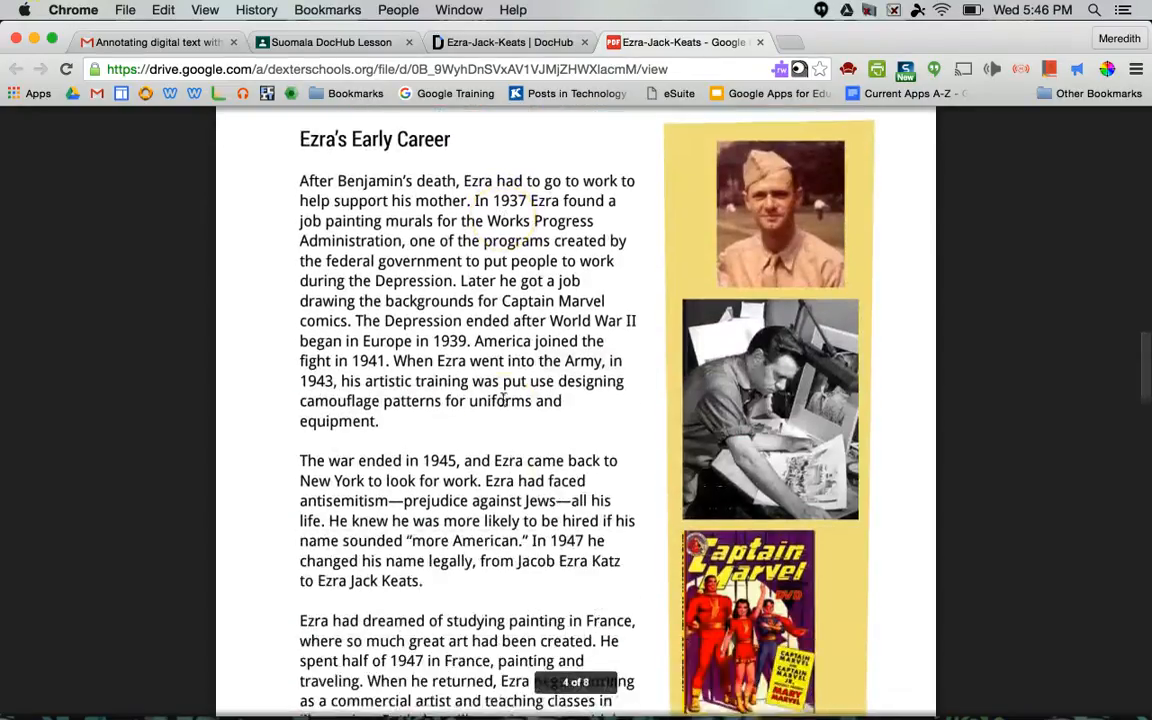